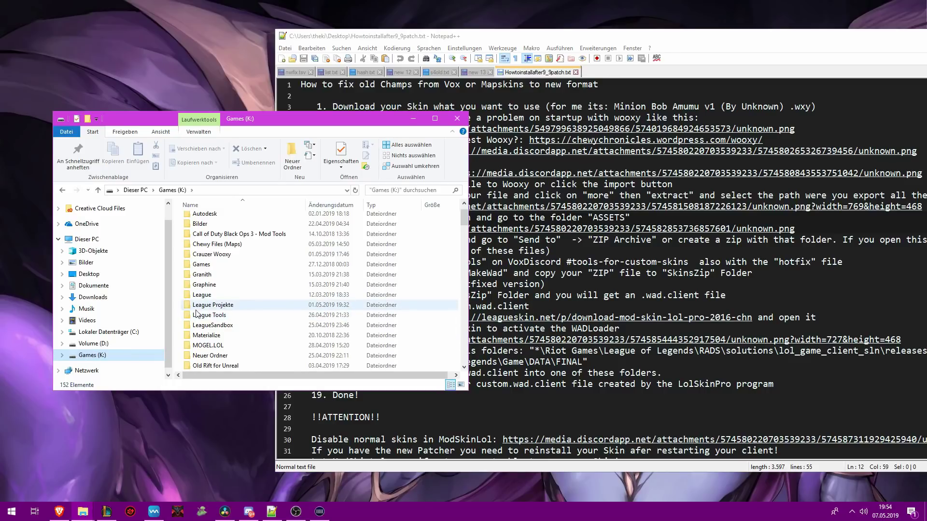
Step: Open the lol_game_client folder inside League Projekte > Custom Maps > Pumpkinhead Amumu-SizorBlade
double_click(212, 306)
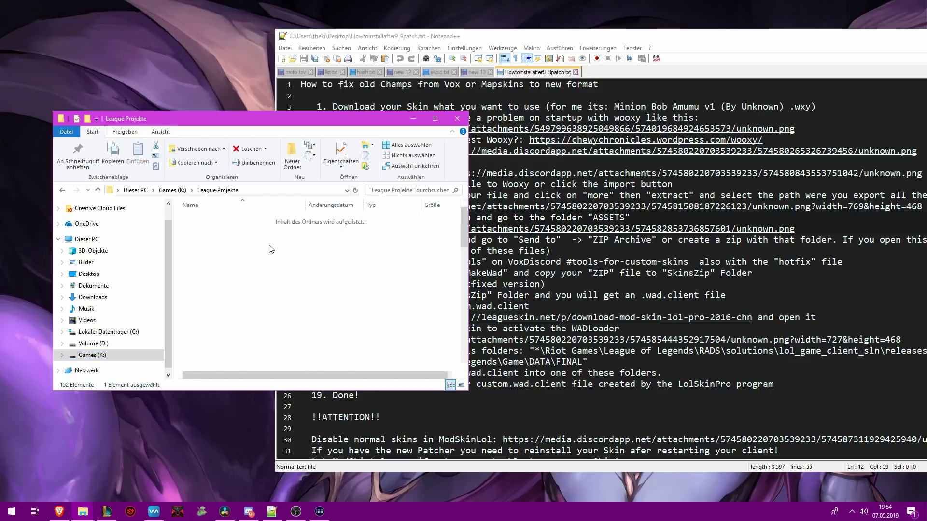
double_click(228, 261)
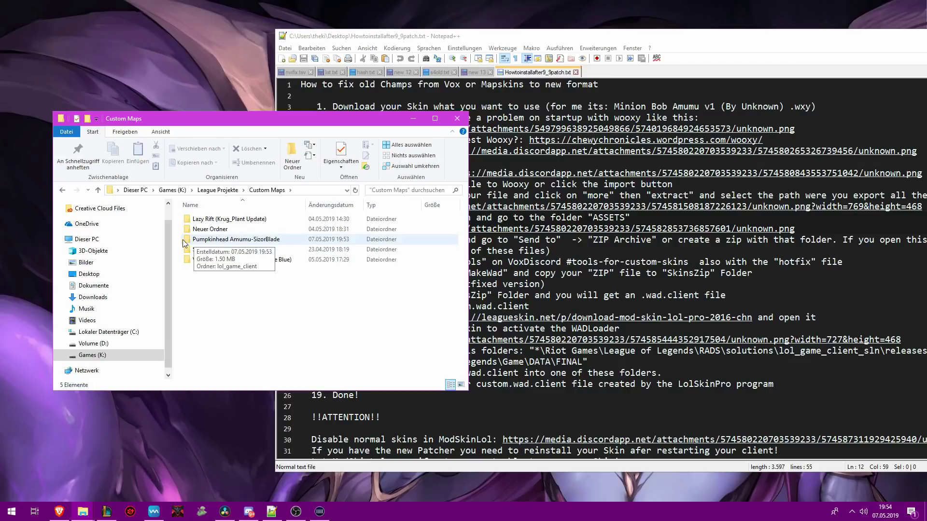
double_click(285, 240)
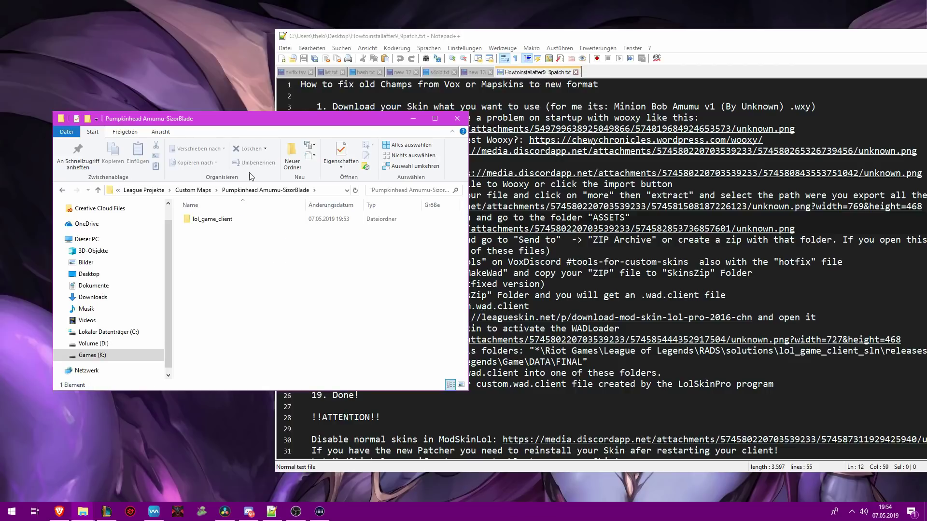
double_click(213, 219)
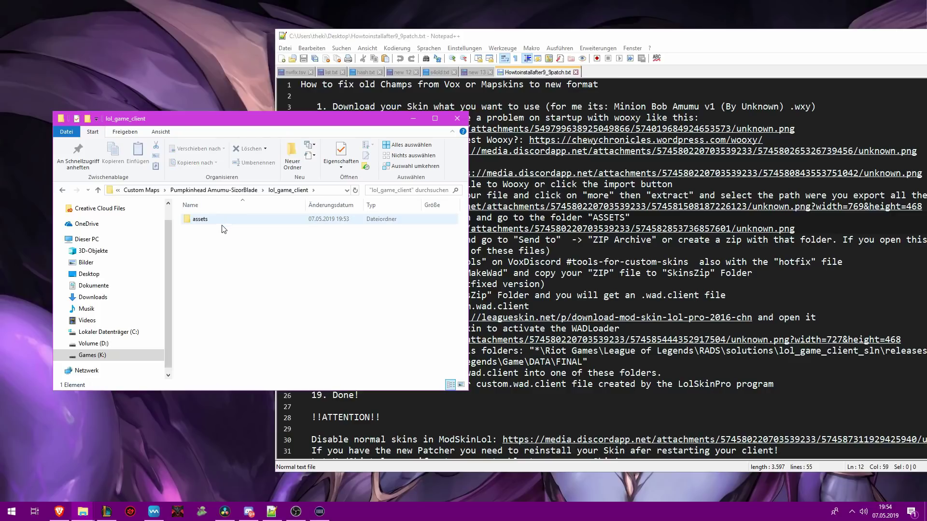
click(194, 223)
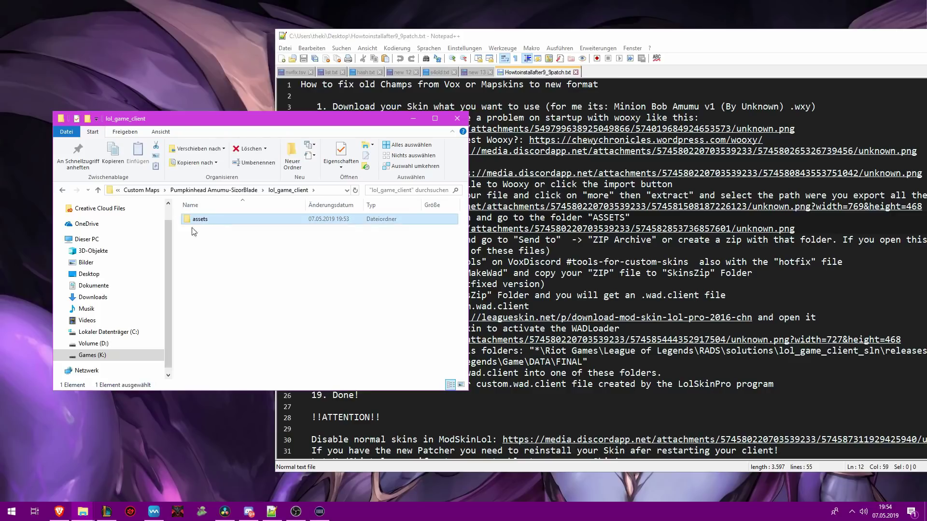
click(225, 261)
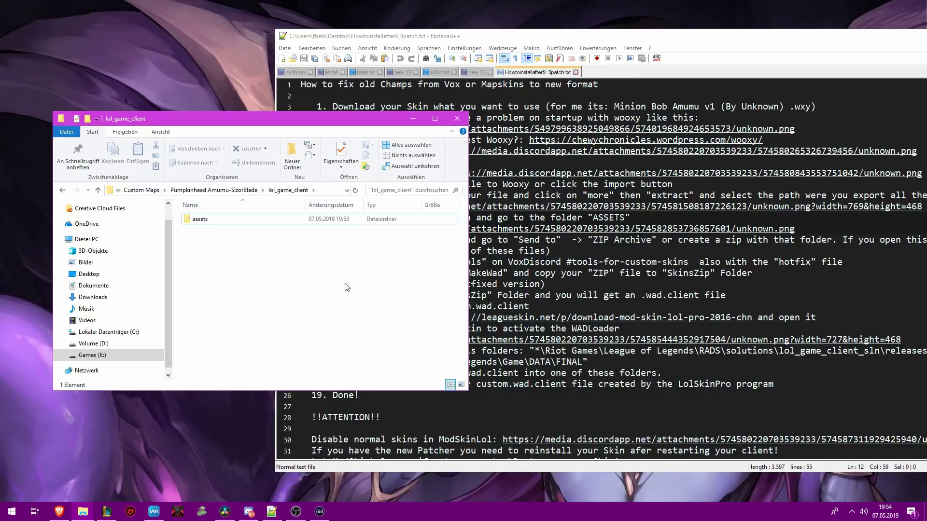
Step: Compress the assets folder into a ZIP archive named Custom
click(305, 223)
right_click(304, 223)
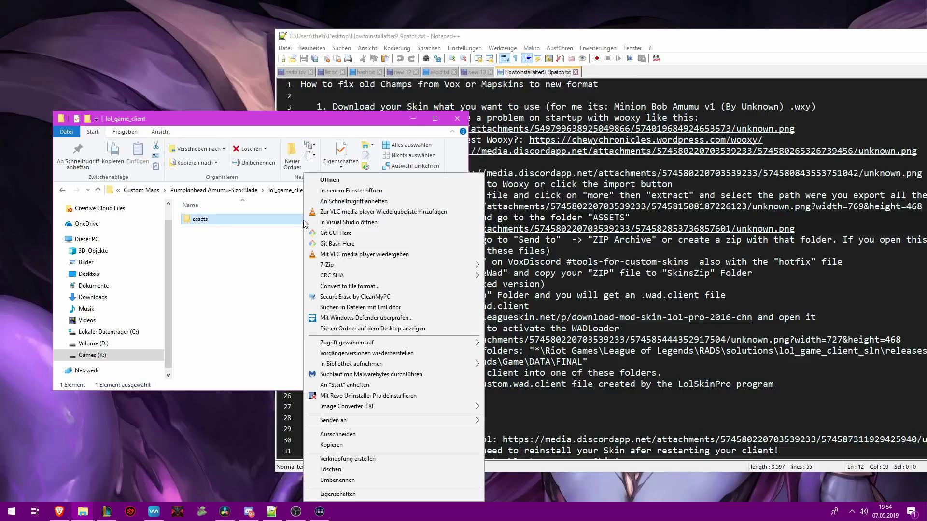
mouse_move(410, 424)
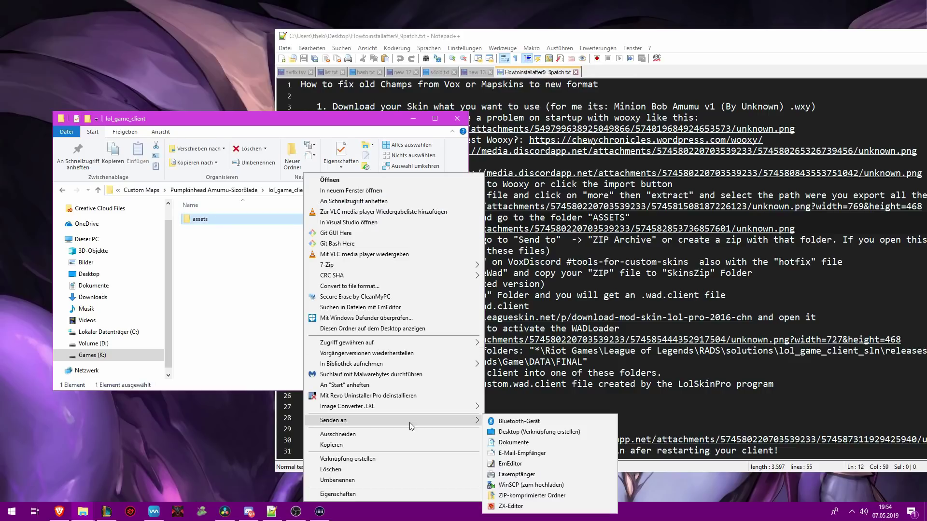
click(527, 496)
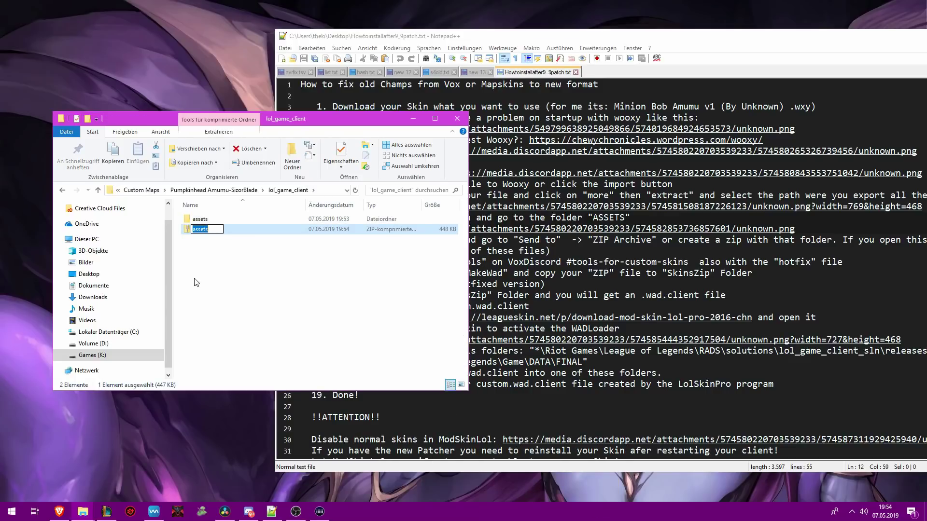
text(Custom)
key(Return)
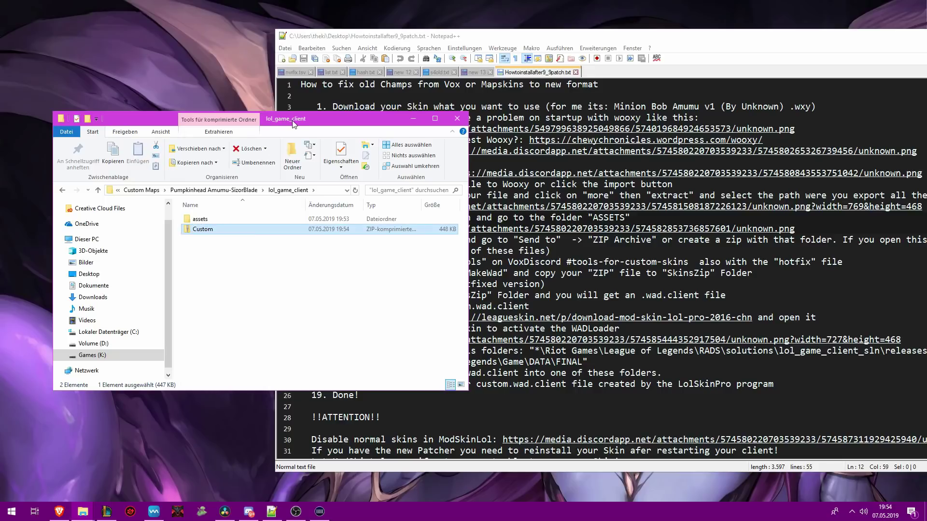
Step: Minimize the Notepad++ instructions and reposition the lol_game_client folder window on the desktop
drag(294, 122, 557, 104)
double_click(896, 42)
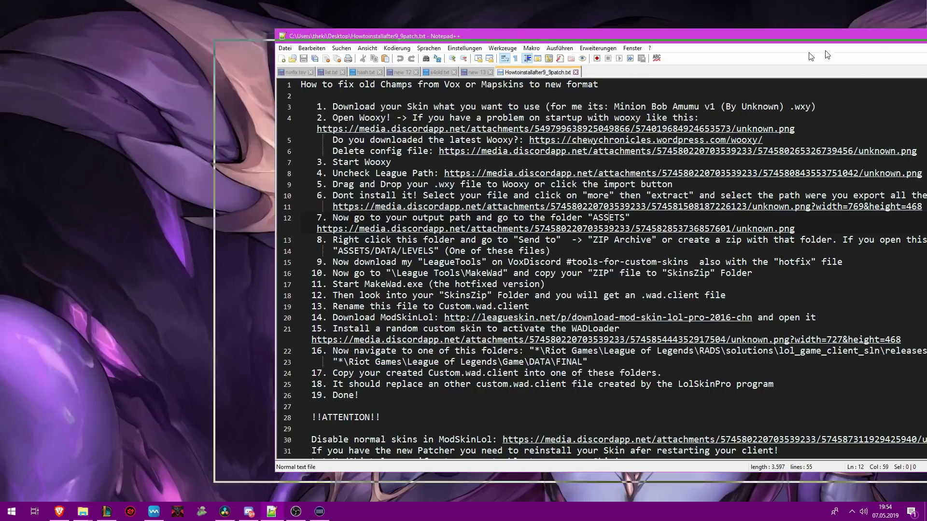
key(super+Down)
key(super+Down)
drag(573, 105, 709, 53)
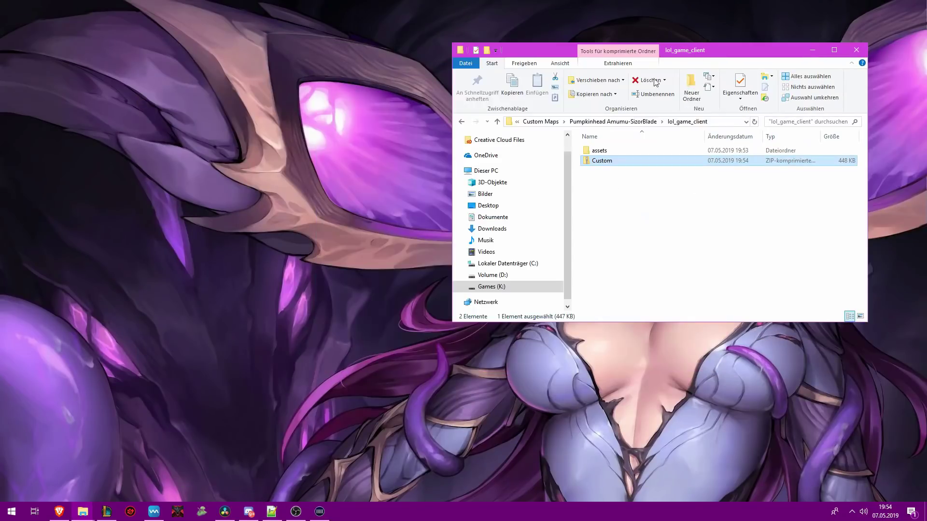
Step: Bring up the open MakeWad folder window and place it beside the lol_game_client window
right_click(84, 514)
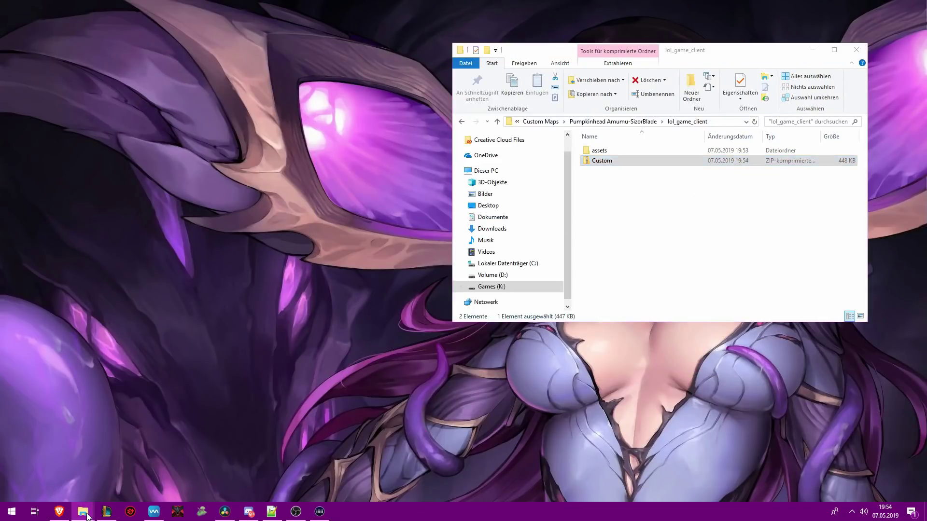
click(84, 513)
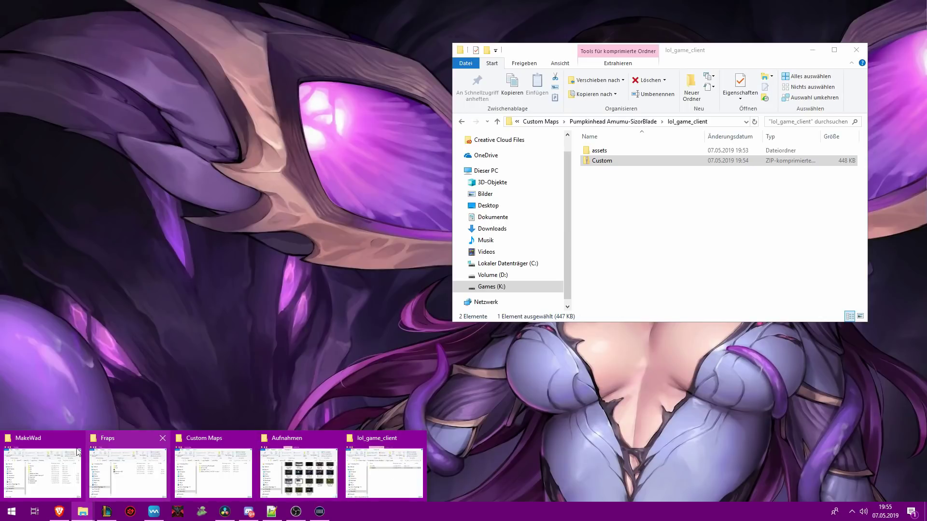
click(43, 469)
drag(513, 121, 140, 55)
drag(212, 271, 151, 145)
click(220, 295)
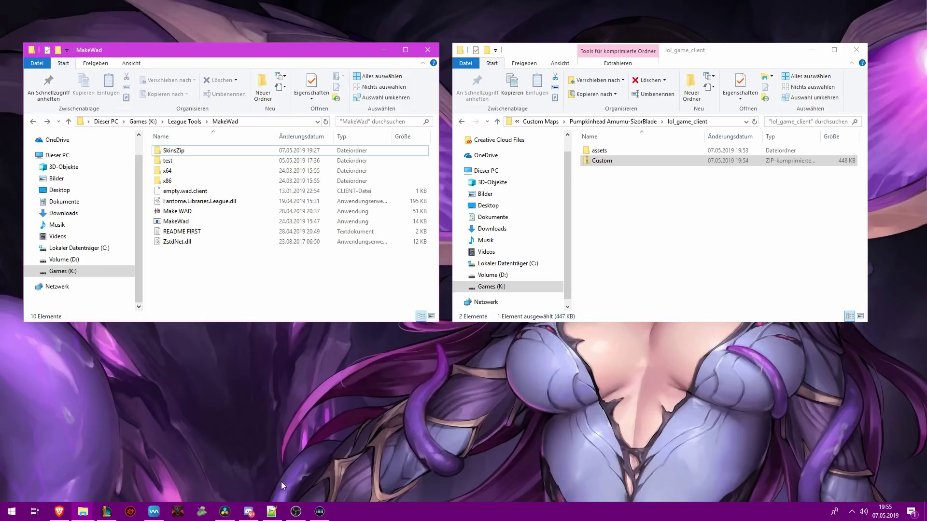
Step: Switch to Discord, download Hotfix.zip from the VoXSkins tools-for-custom-skins channel, and return to the folder windows
click(173, 222)
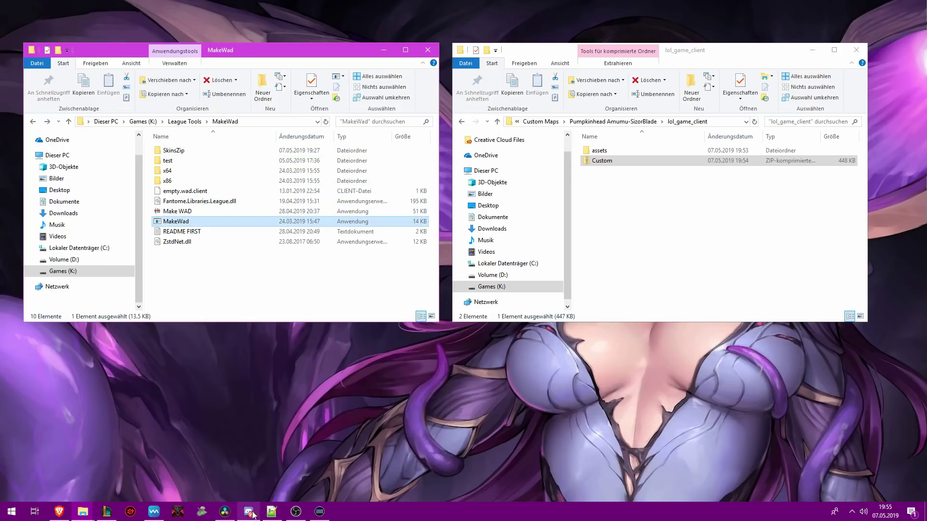
click(249, 511)
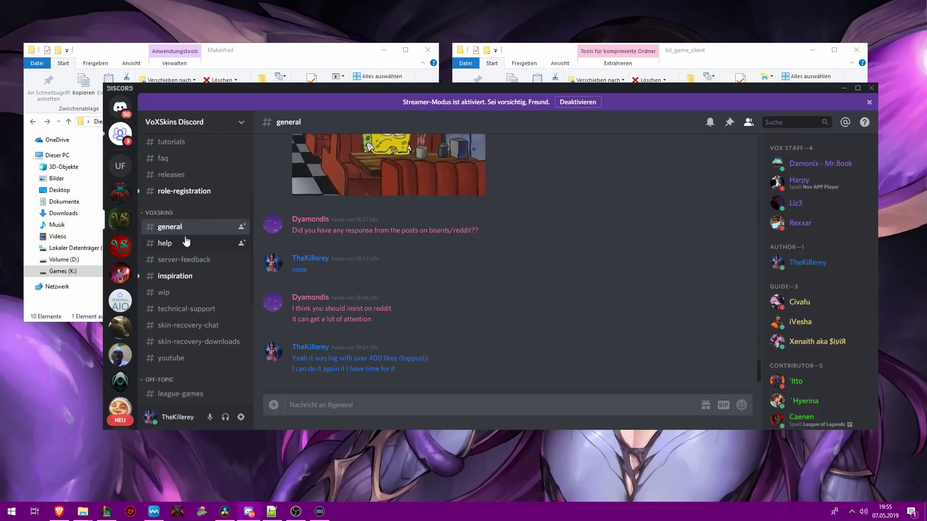
scroll(251, 240, up, 2)
scroll(251, 226, up, 2)
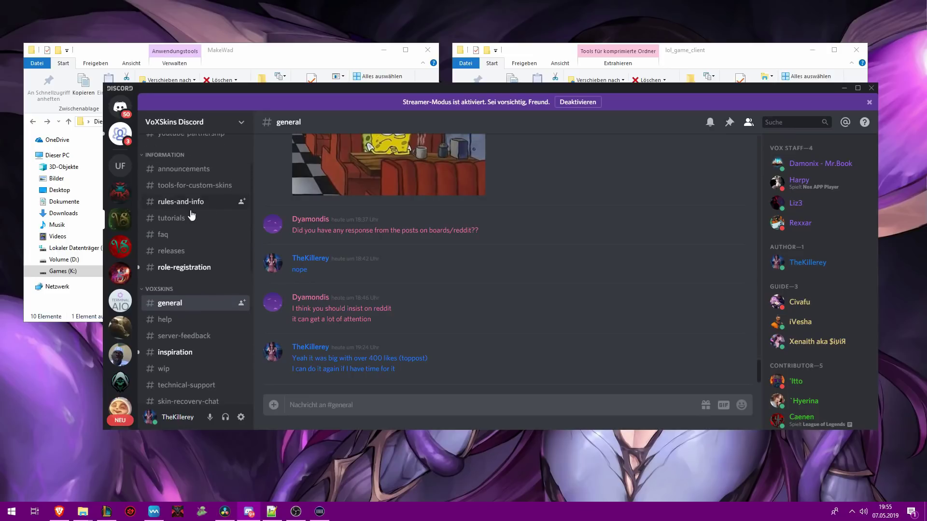
click(185, 184)
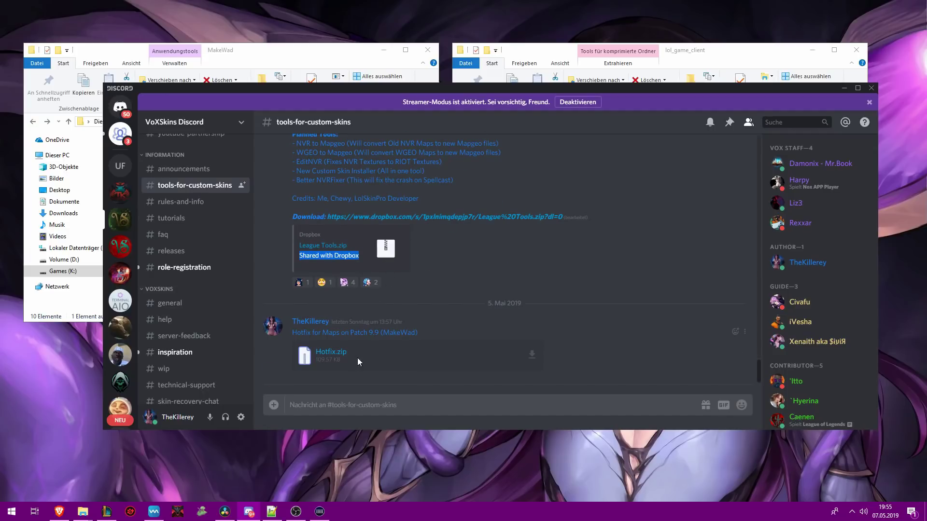
drag(371, 352, 318, 352)
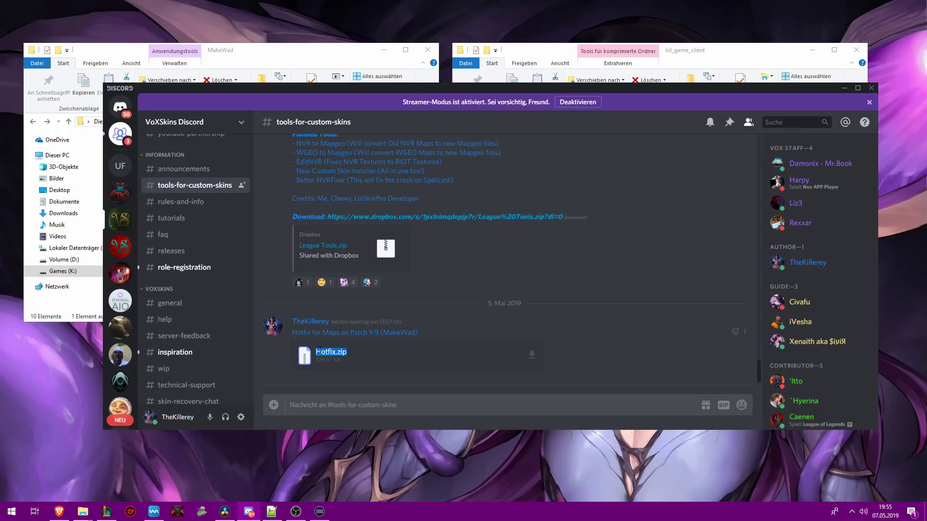
click(532, 354)
click(843, 89)
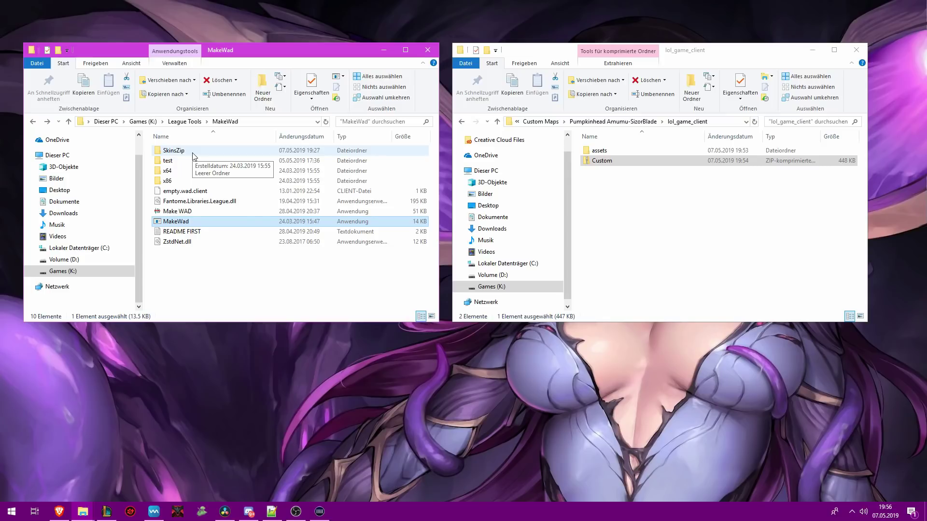
Step: Move the Custom ZIP archive from lol_game_client into the SkinsZip folder of MakeWad
click(193, 269)
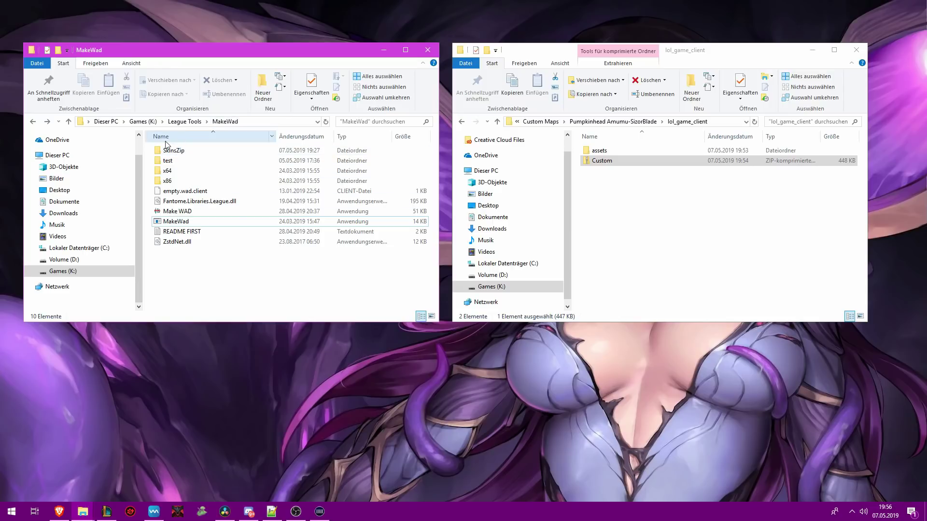
click(184, 155)
double_click(183, 155)
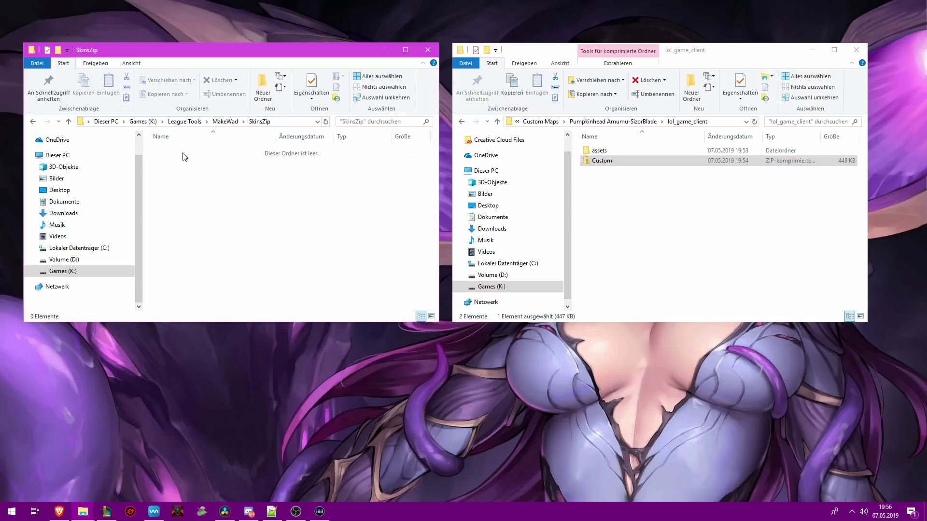
drag(605, 165, 242, 190)
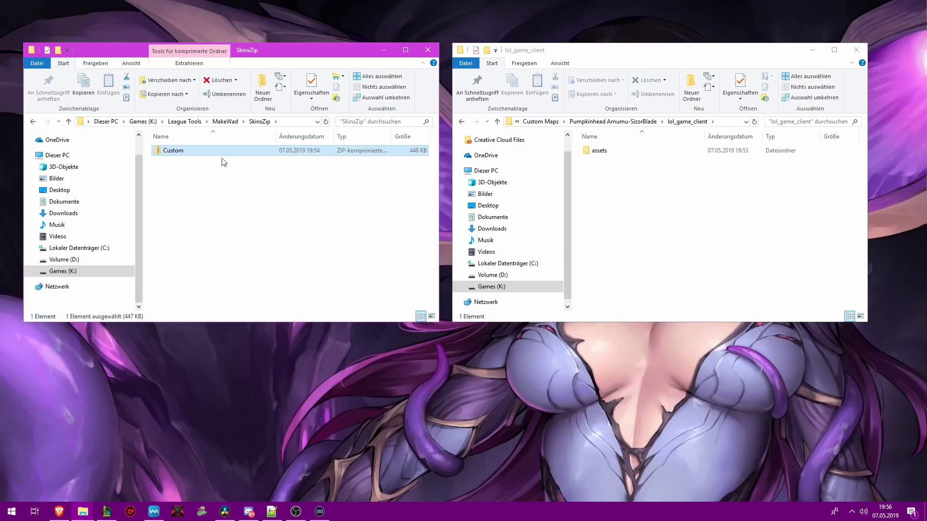
Step: Run the MakeWad application and select the generated Custom.wad.client file in the SkinsZip folder
click(225, 123)
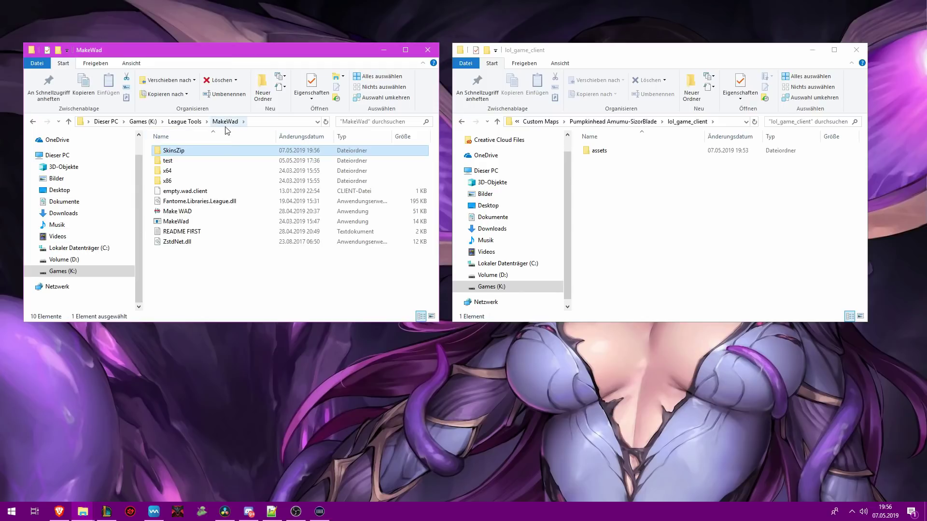
click(177, 223)
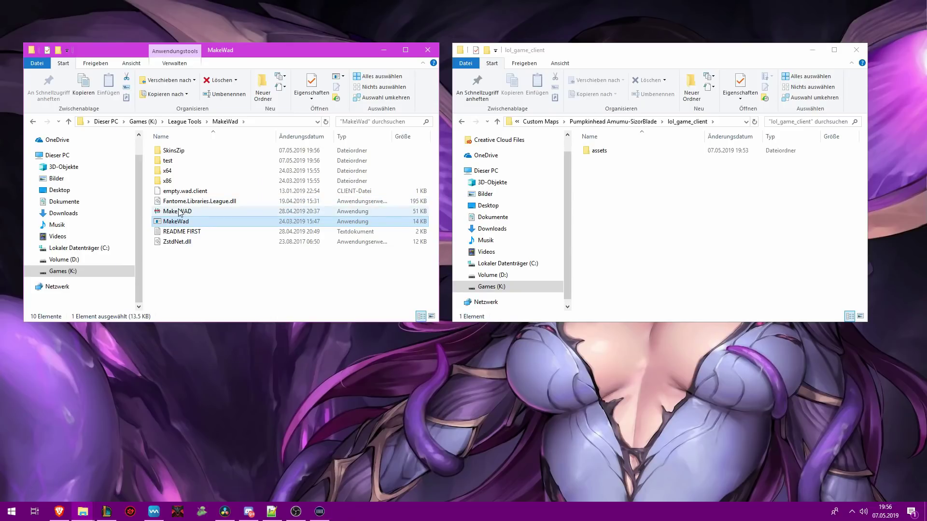
double_click(175, 151)
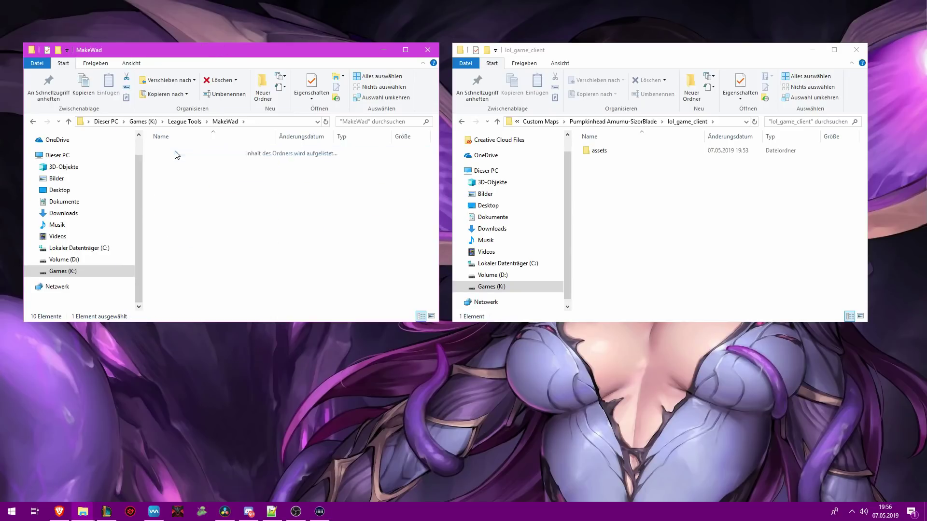
click(165, 151)
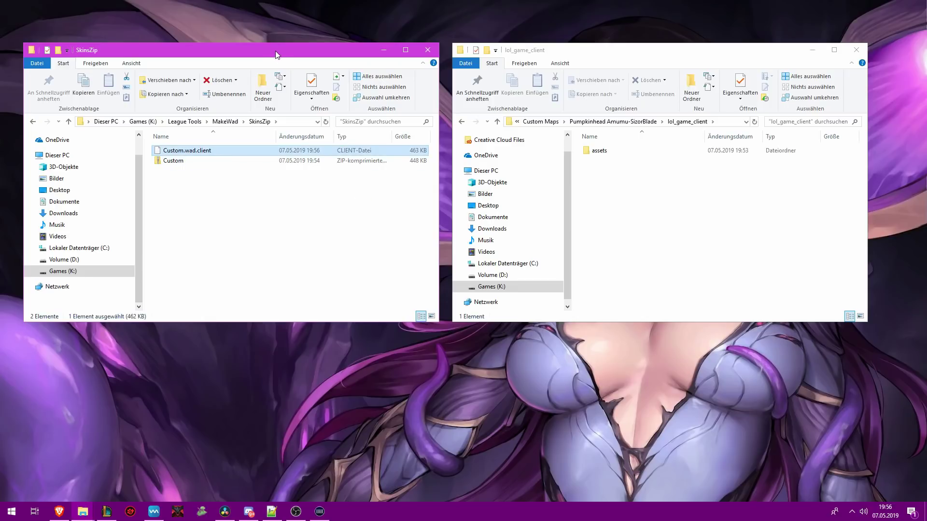
Step: Minimize the lol_game_client window and move the SkinsZip window into the freed space
drag(381, 42, 391, 43)
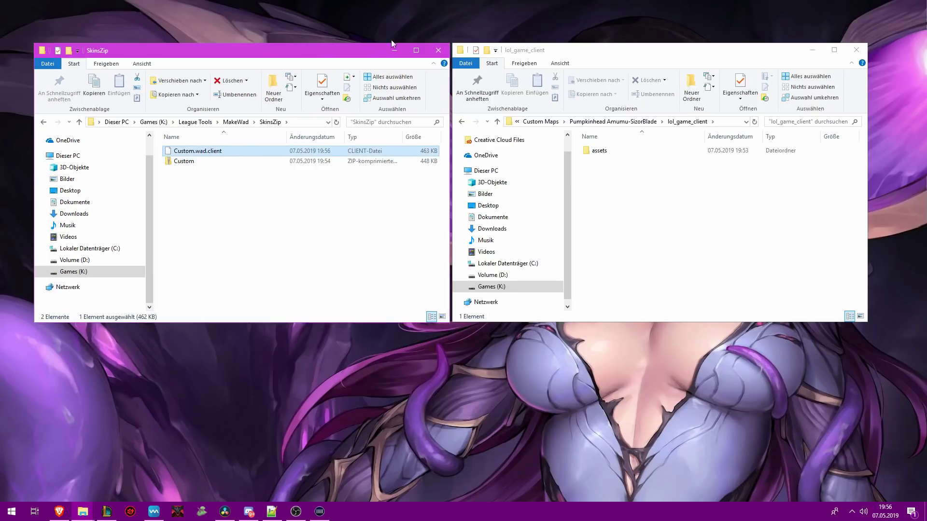
click(813, 51)
drag(244, 54, 715, 105)
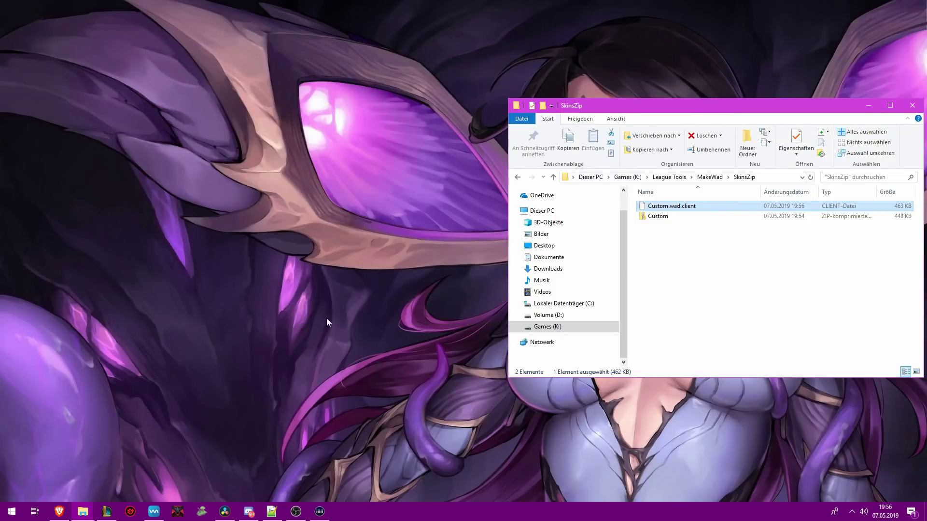
Step: Switch to the browser, look up the LOL Pro 9.9.3 download on the Mod Skin LOL Pro page, and minimize the browser
click(58, 516)
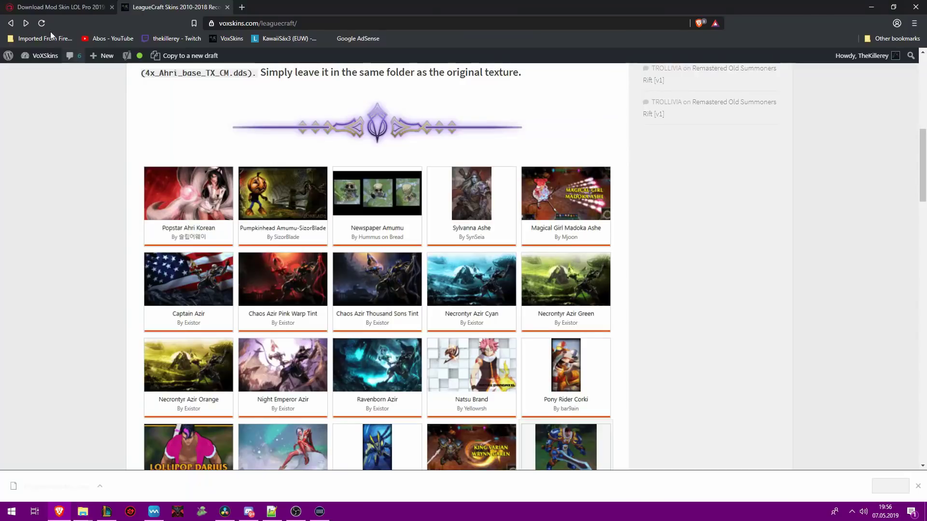
click(58, 7)
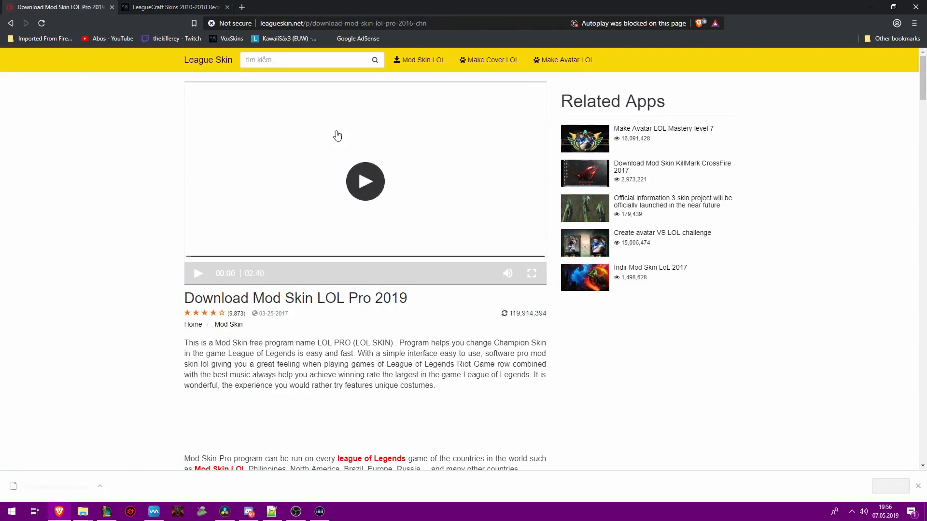
scroll(317, 86, down, 15)
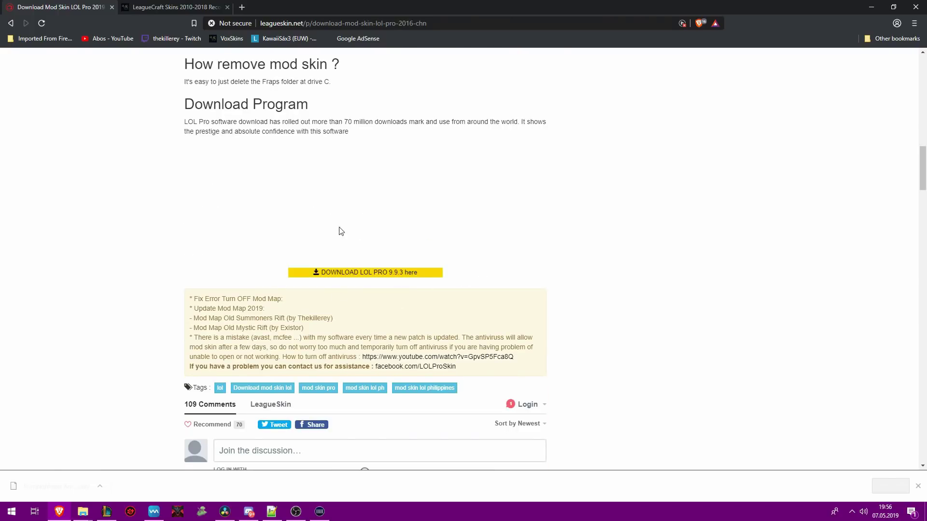
click(871, 7)
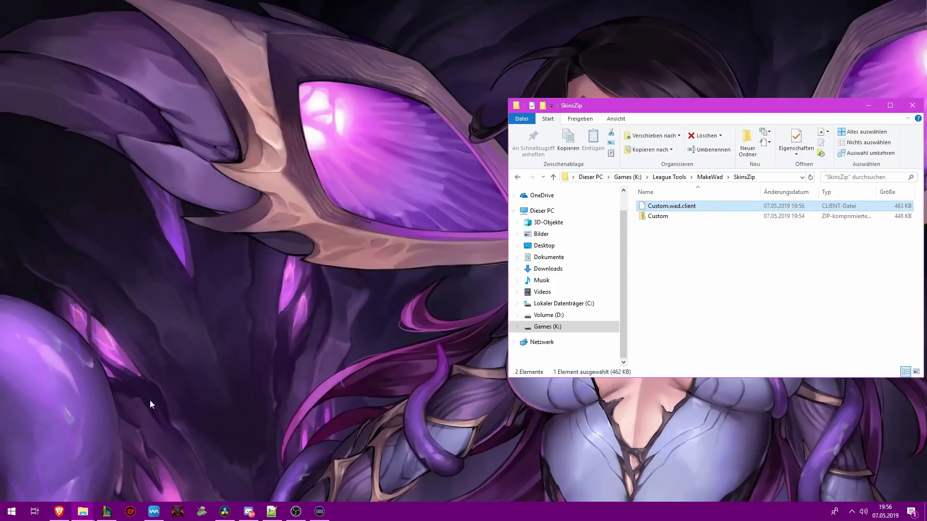
Step: Activate the custom skin Vladimir Batman in Mod Skin LOL Pro and return to the champion overview
click(83, 512)
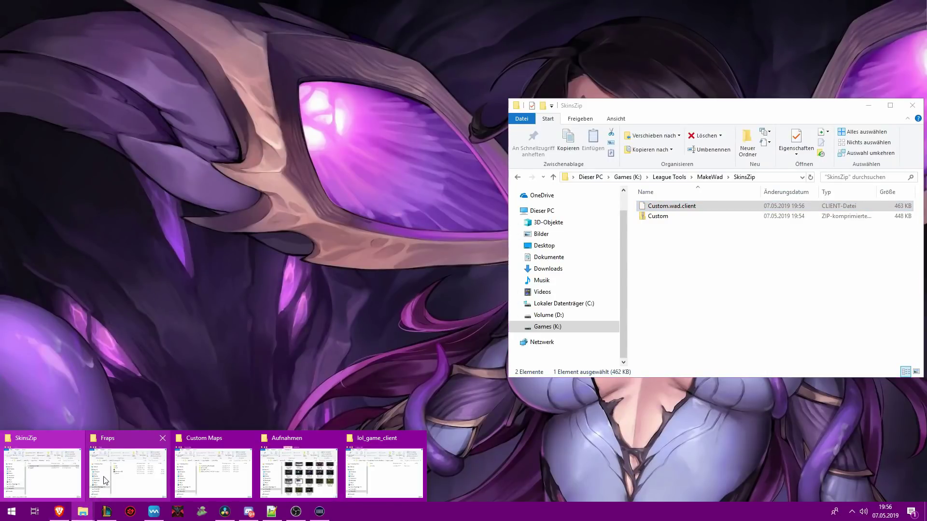
click(143, 470)
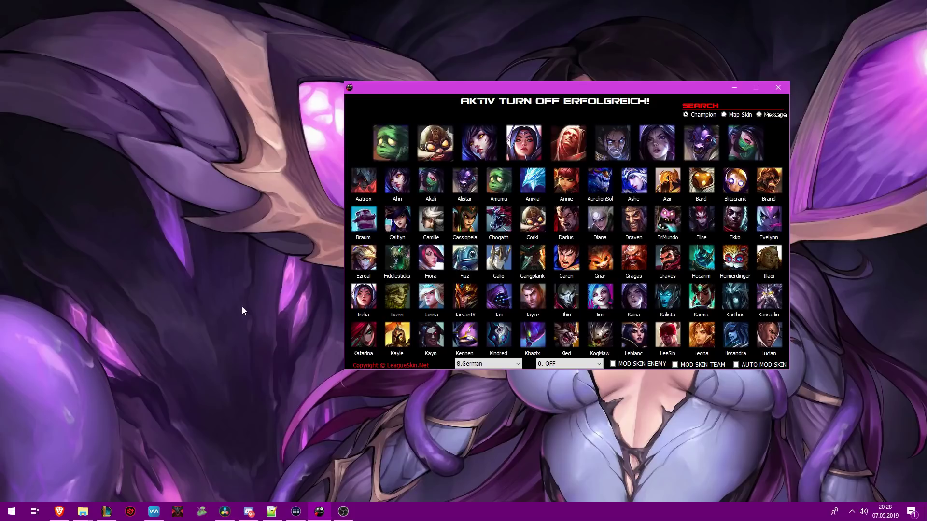
mouse_move(400, 89)
mouse_down()
mouse_move(366, 73)
mouse_move(382, 95)
mouse_up()
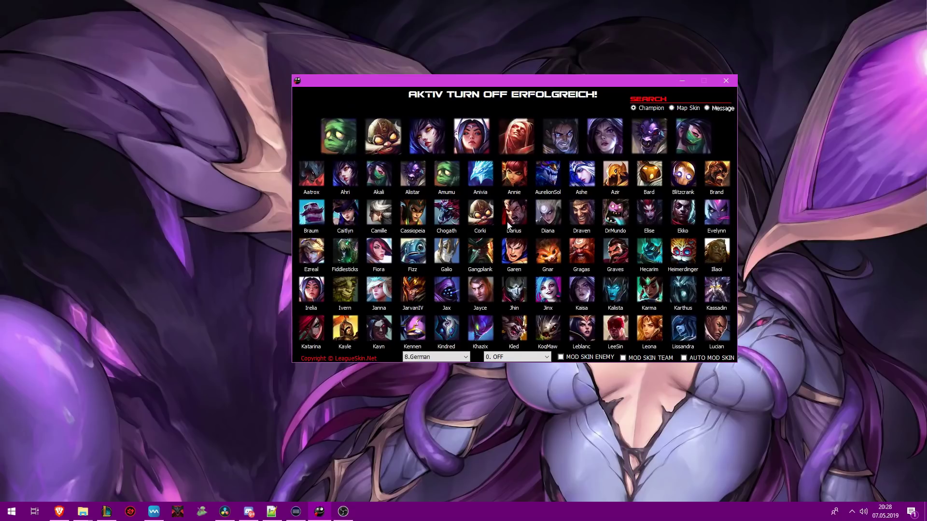
click(520, 136)
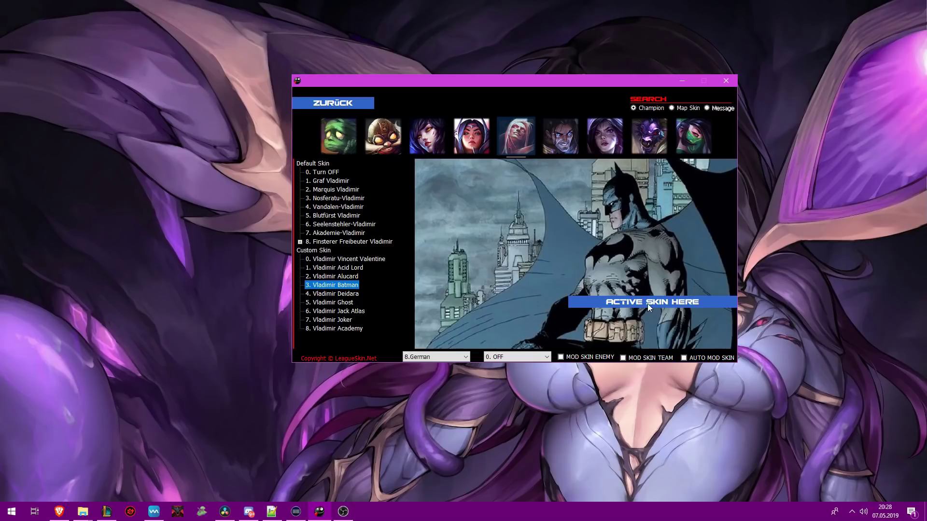
click(633, 303)
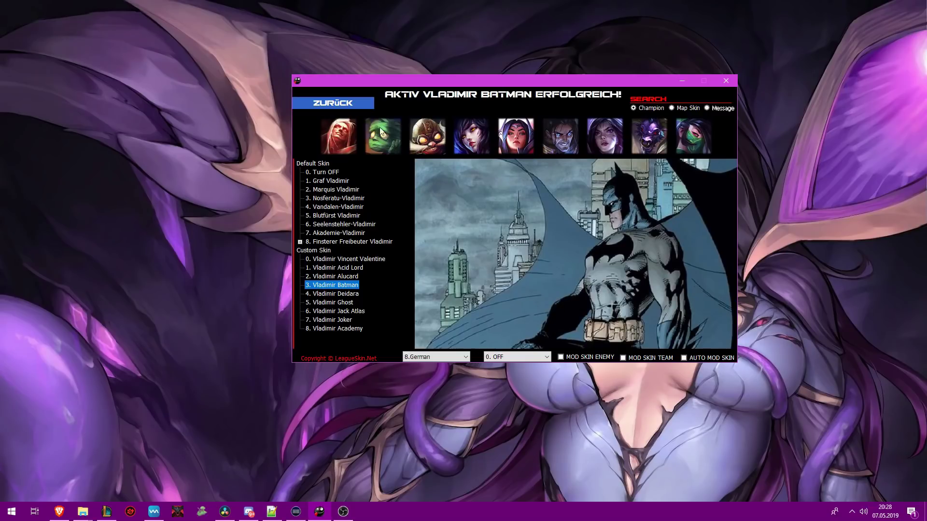
click(352, 103)
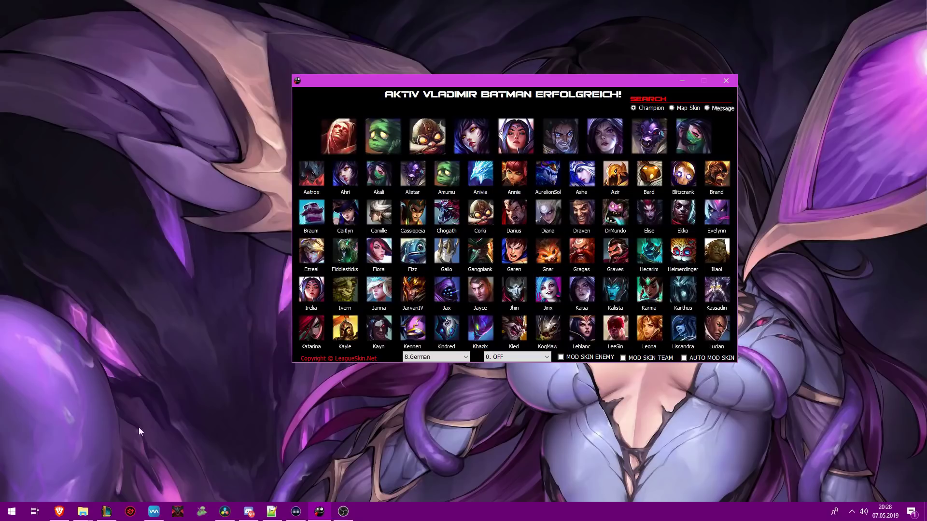
Step: Copy Custom.wad.client from SkinsZip into the League of Legends FINAL folder, replacing the existing file, and minimize the FINAL window
mouse_move(80, 512)
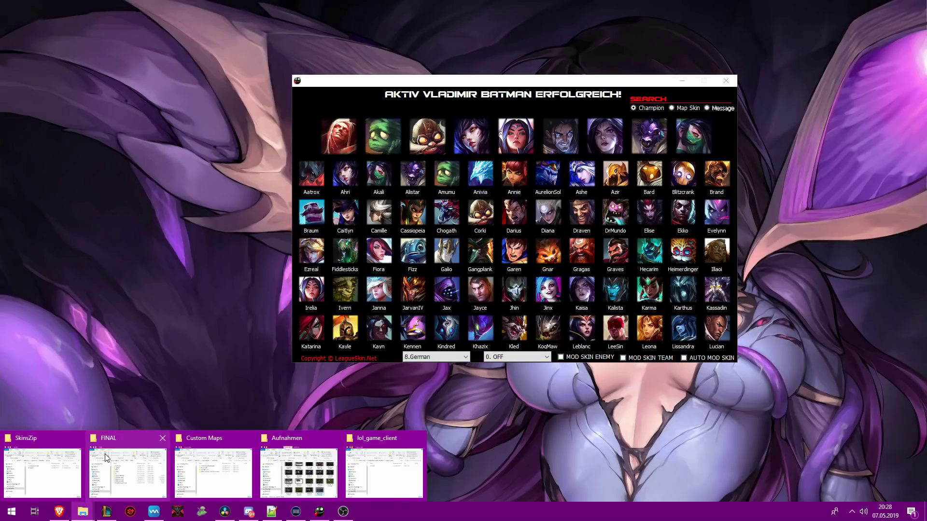
click(106, 459)
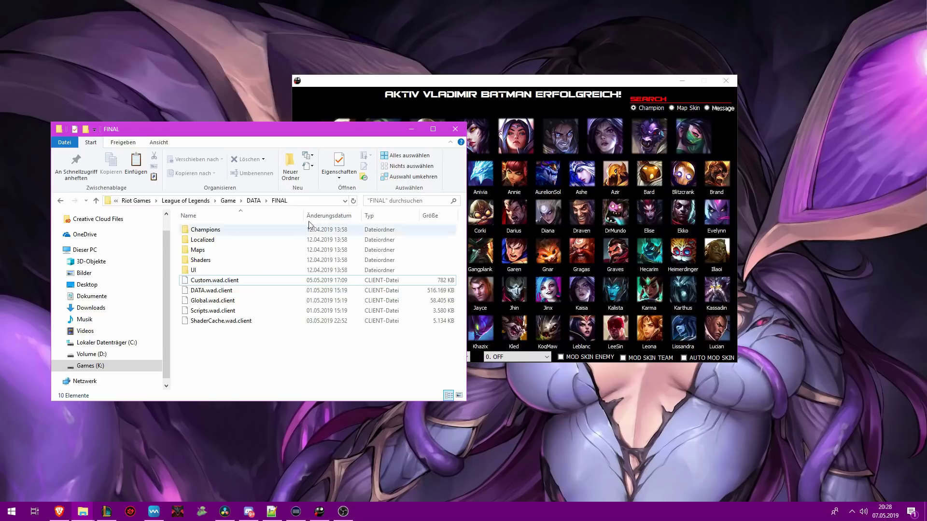
click(83, 512)
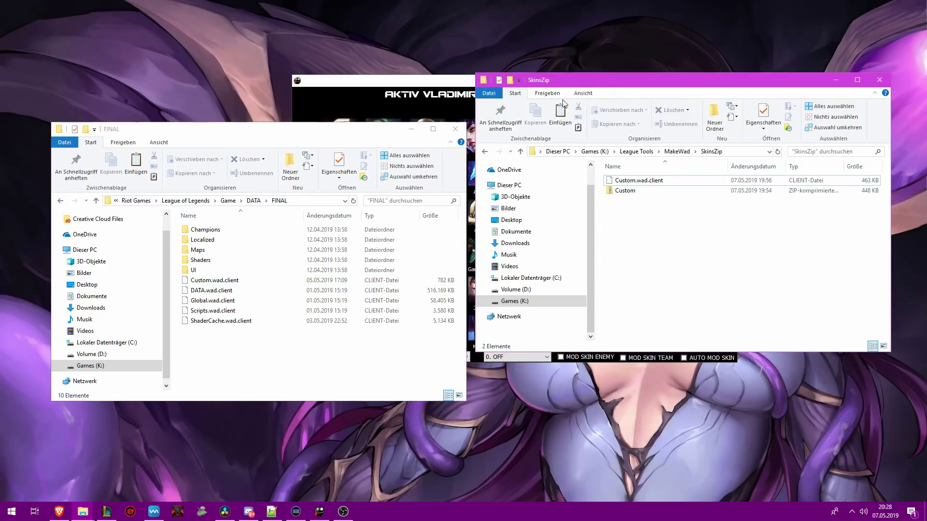
click(622, 182)
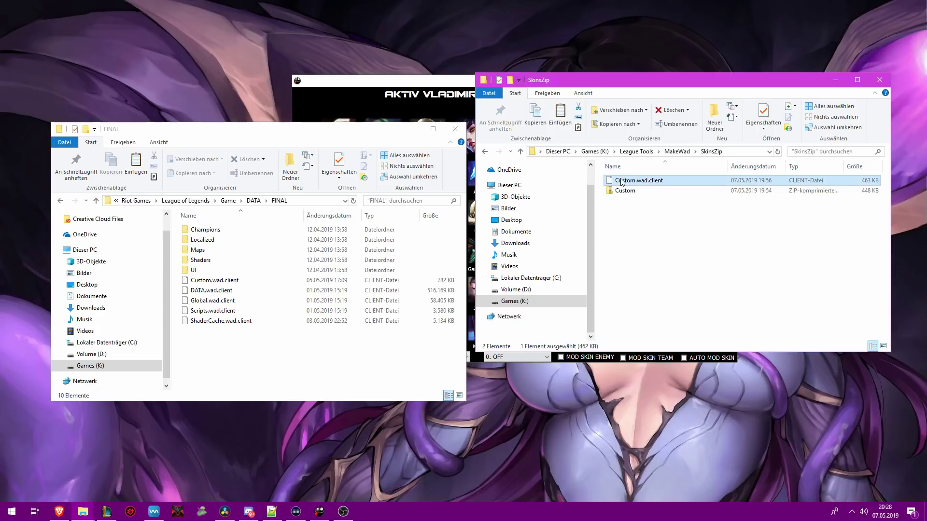
drag(622, 182, 267, 374)
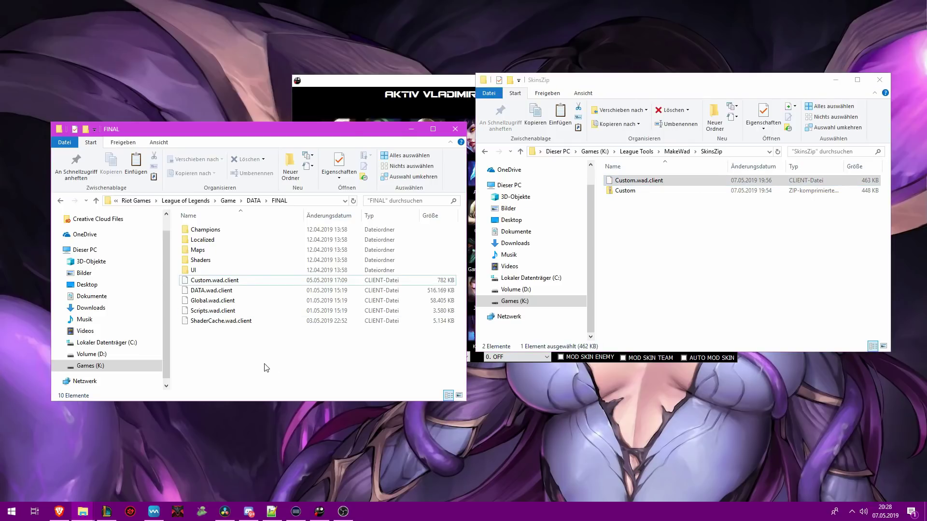
click(419, 188)
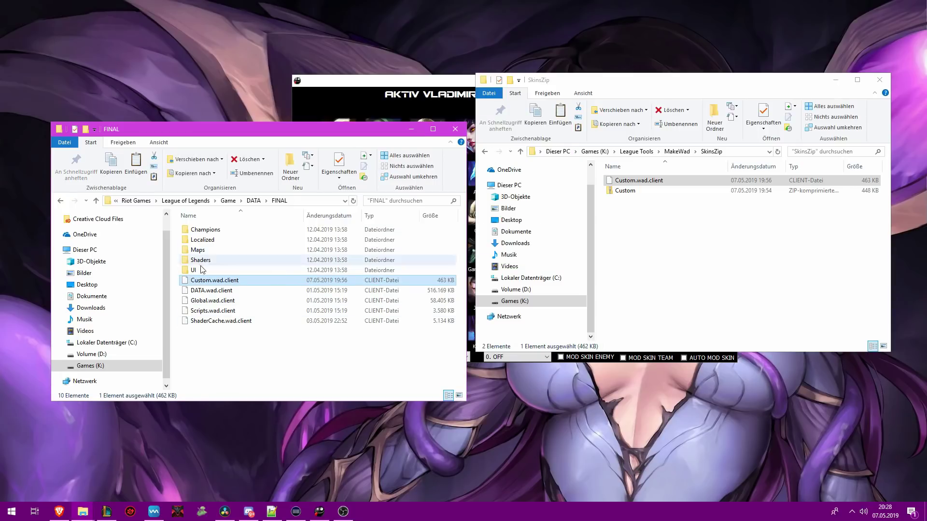
click(410, 130)
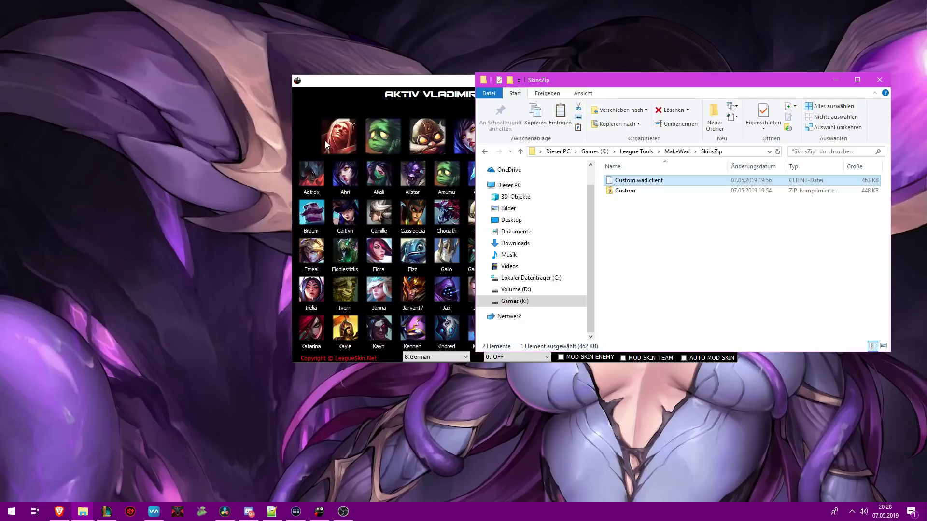
Step: Switch to Mod Skin LOL Pro, view Amumu's skin list, and briefly check the browser before minimizing it
click(379, 131)
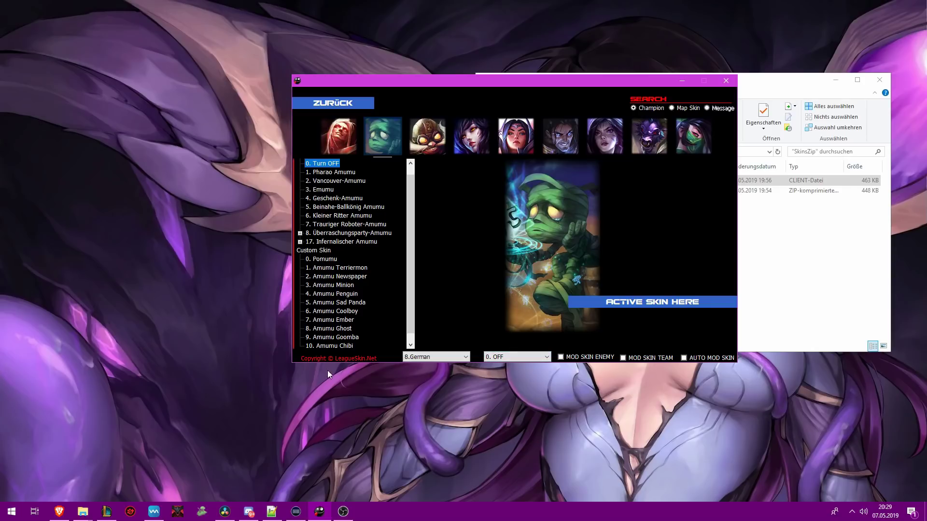
click(57, 514)
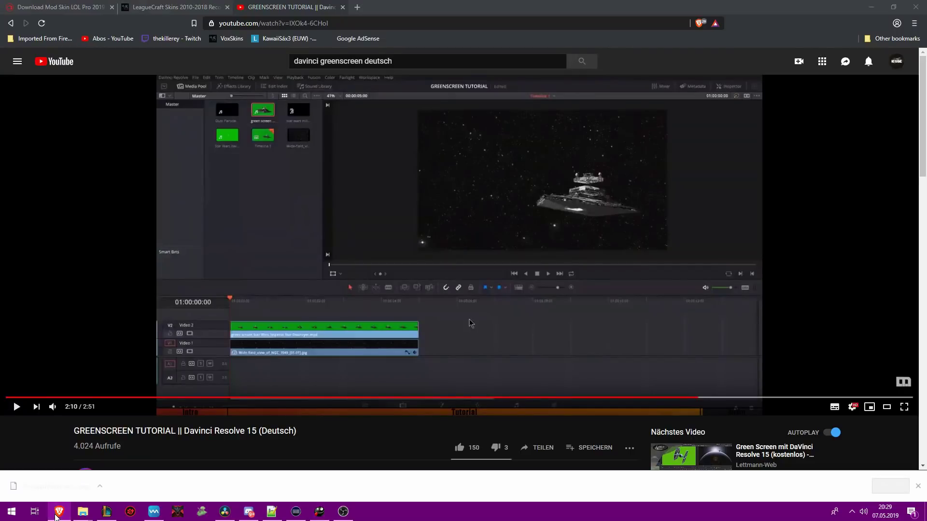
click(58, 512)
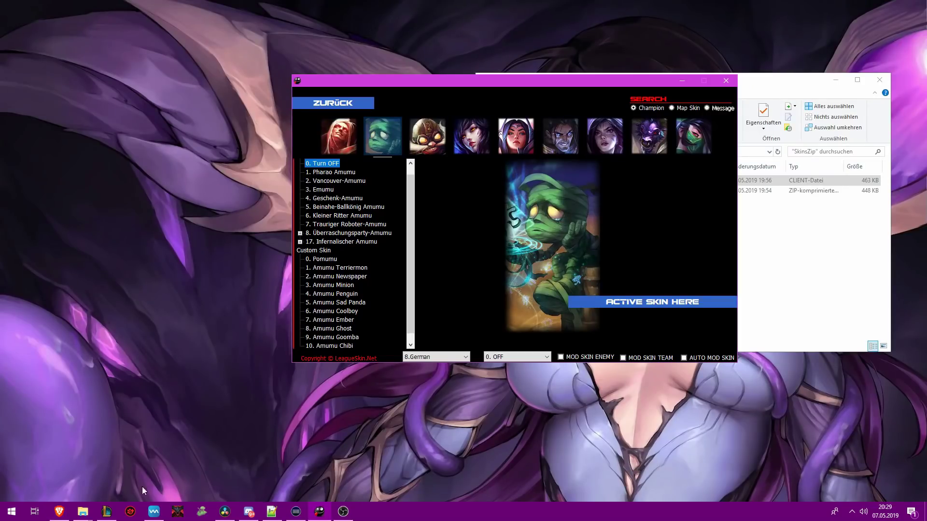
Step: Switch to the League of Legends client and create a custom Blind Pick game on Summoner's Rift, entering a game password
click(105, 513)
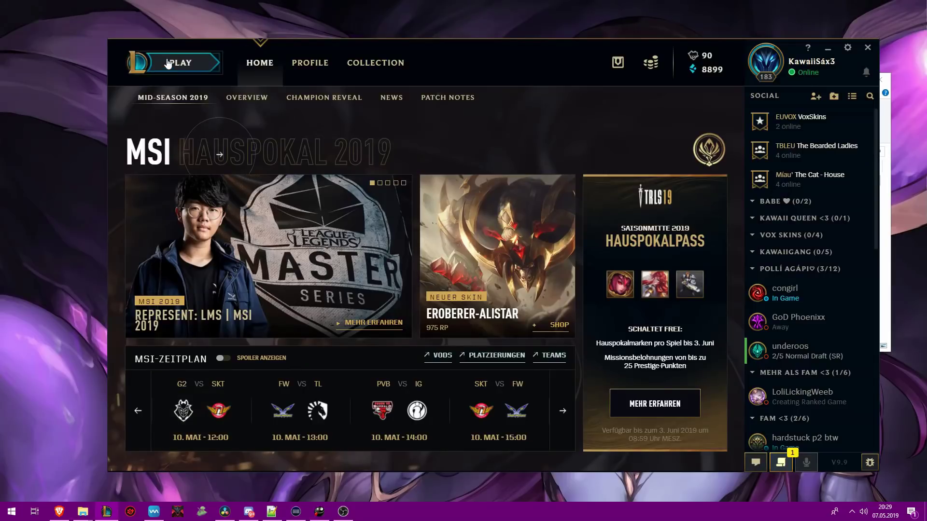
click(188, 62)
click(361, 100)
click(225, 408)
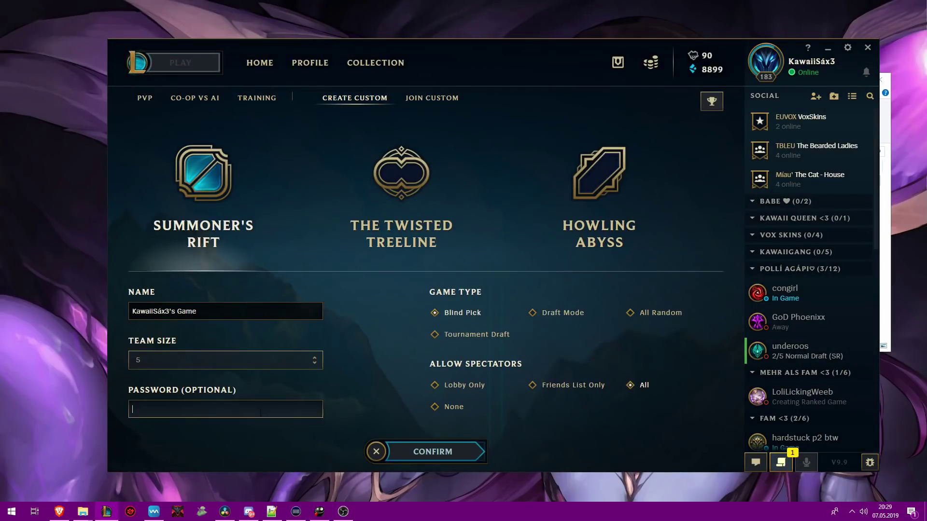
text(******)
click(418, 449)
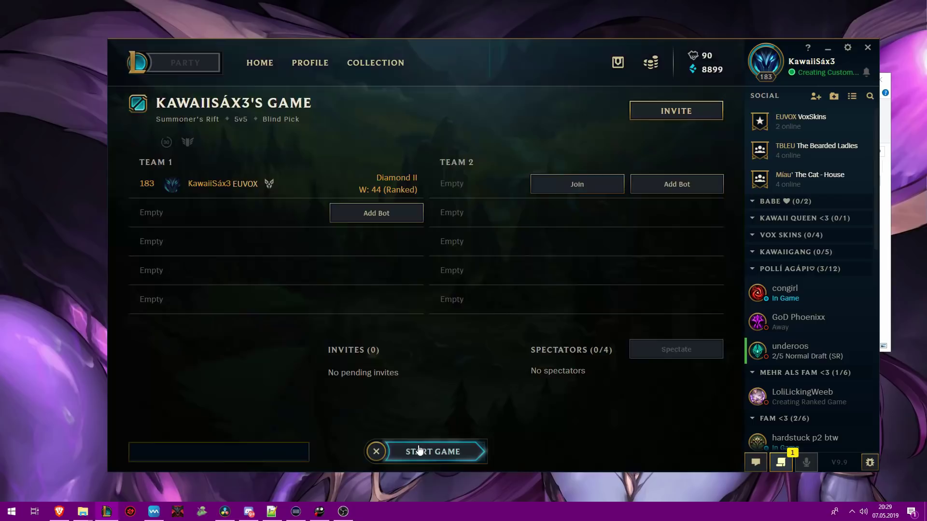
Step: Start the custom game and lock in Amumu as the champion
click(418, 449)
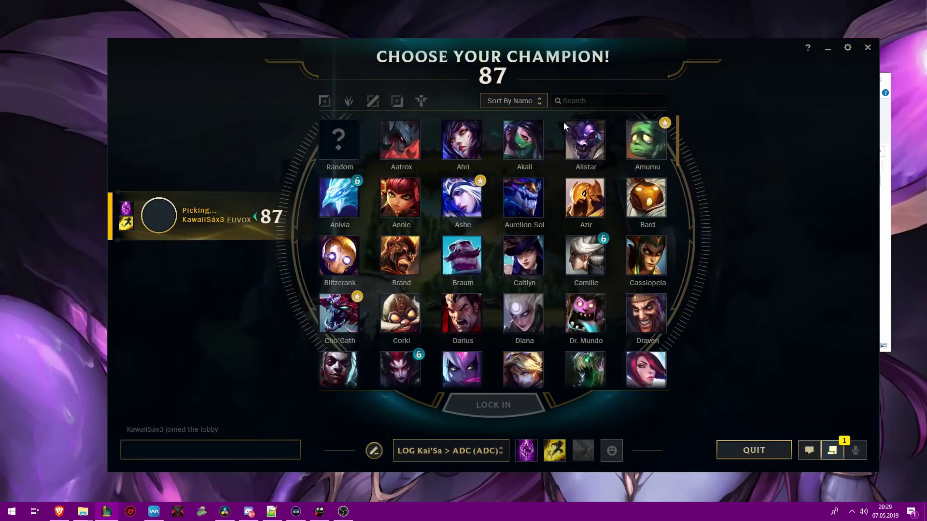
click(647, 140)
click(458, 408)
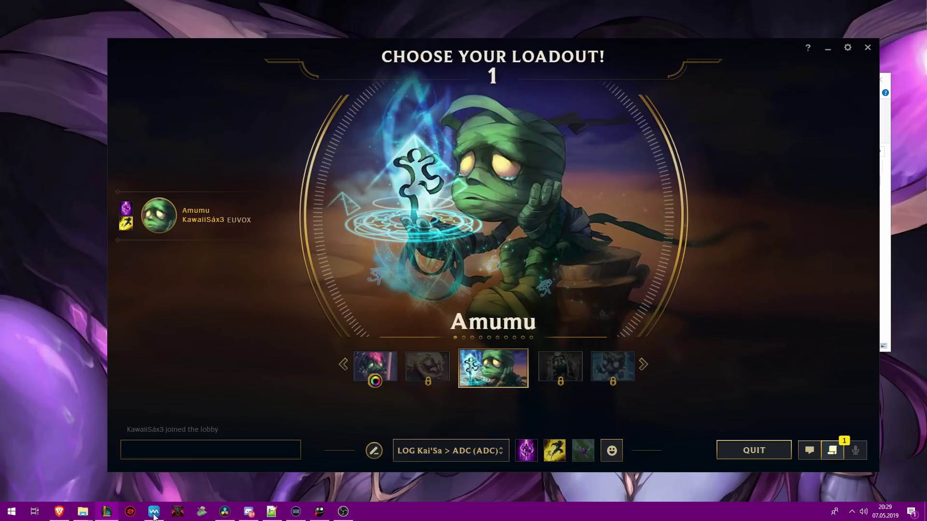
click(249, 511)
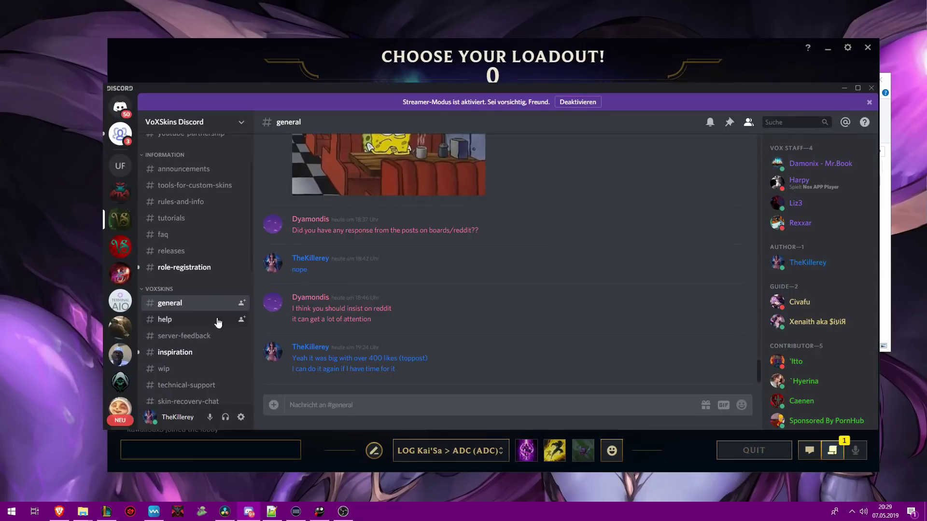
scroll(216, 332, down, 5)
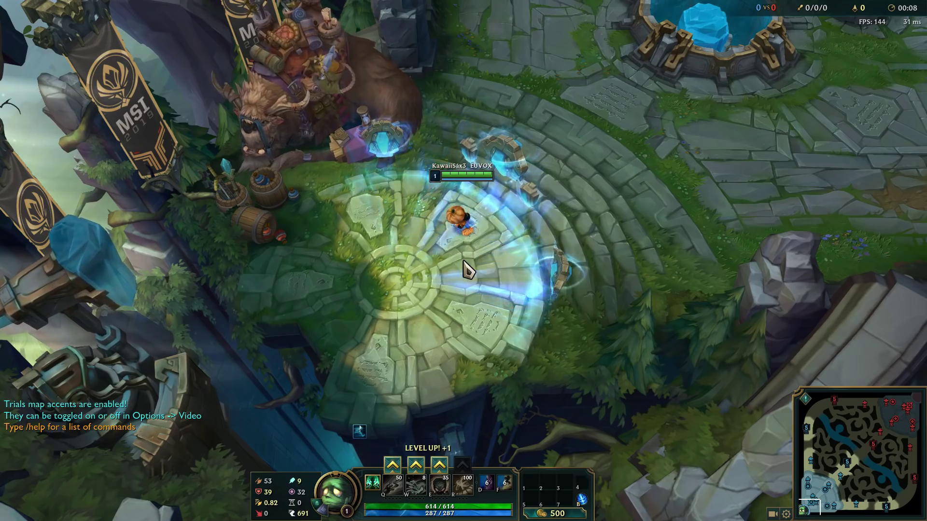
Step: Examine Amumu's custom skin up close at the spawn platform in the running match
scroll(474, 261, up, 2)
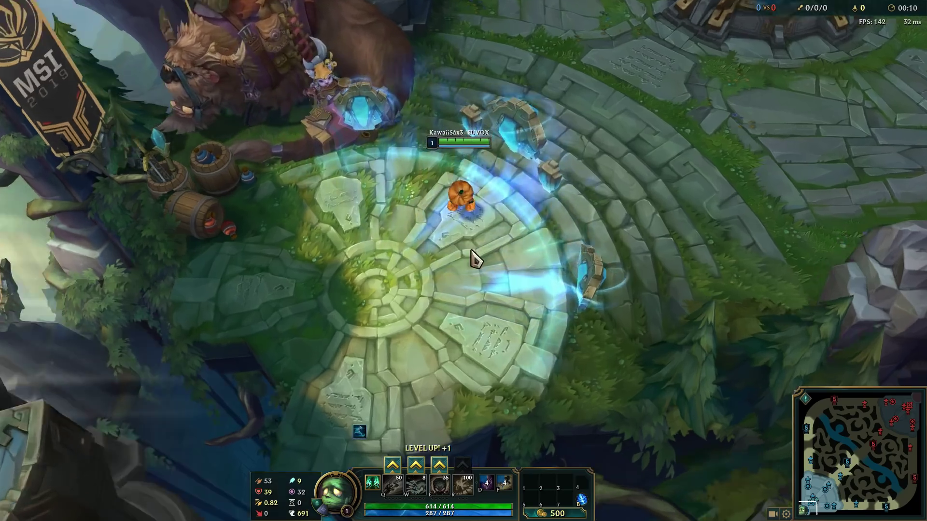
scroll(476, 260, up, 2)
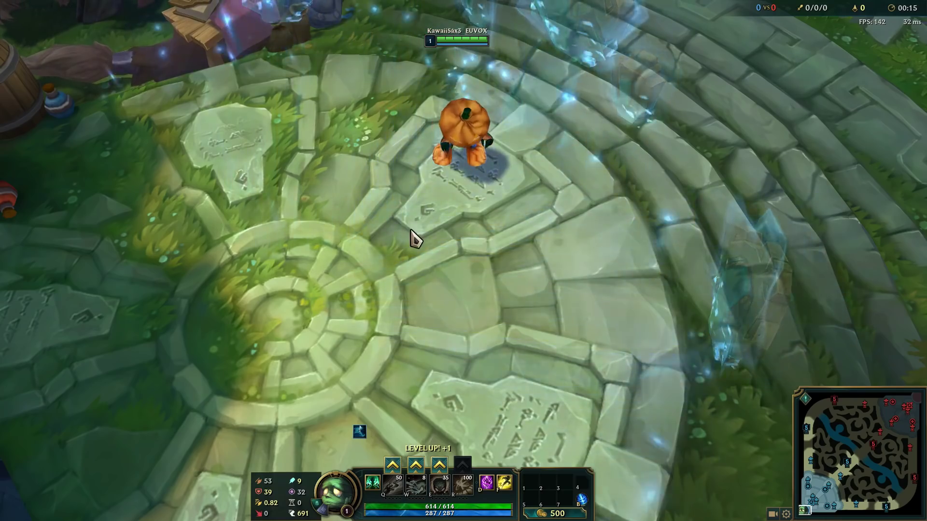
scroll(415, 238, down, 5)
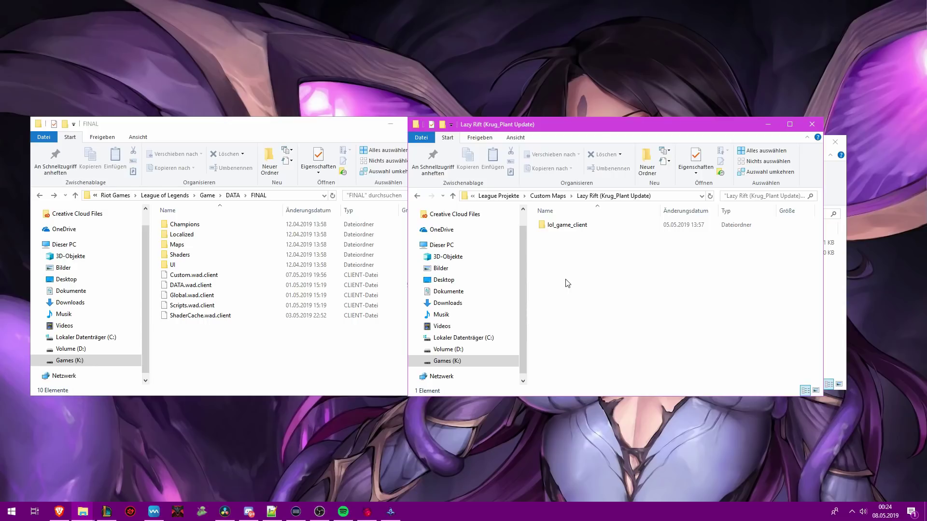
Step: Open lol_game_client in the Lazy Rift (Krug_Plant Update) folder and delete the Hotfix archive and the MakeWad application
drag(597, 132, 590, 136)
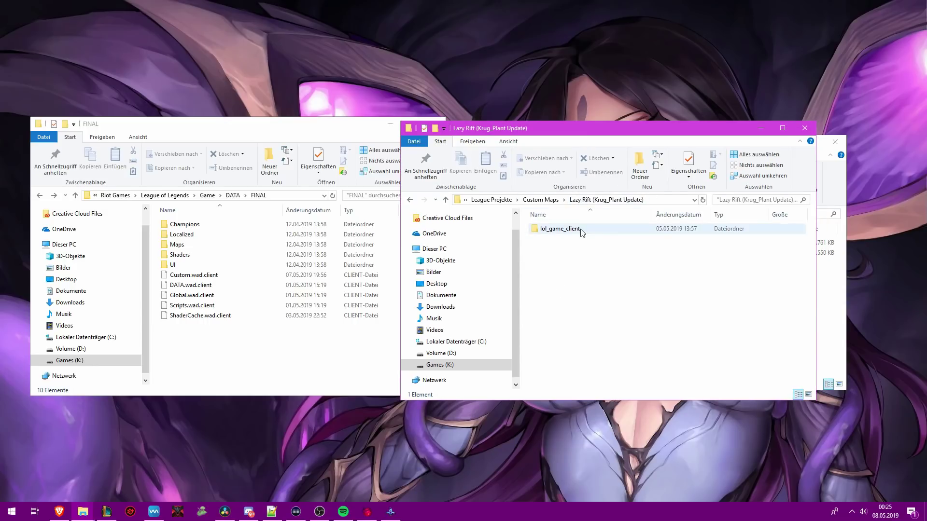
drag(523, 125, 531, 122)
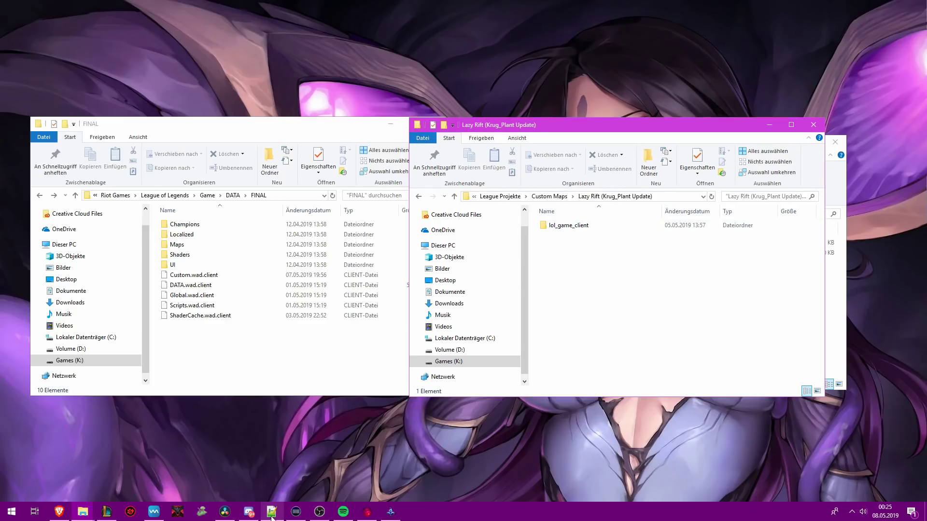
mouse_move(271, 518)
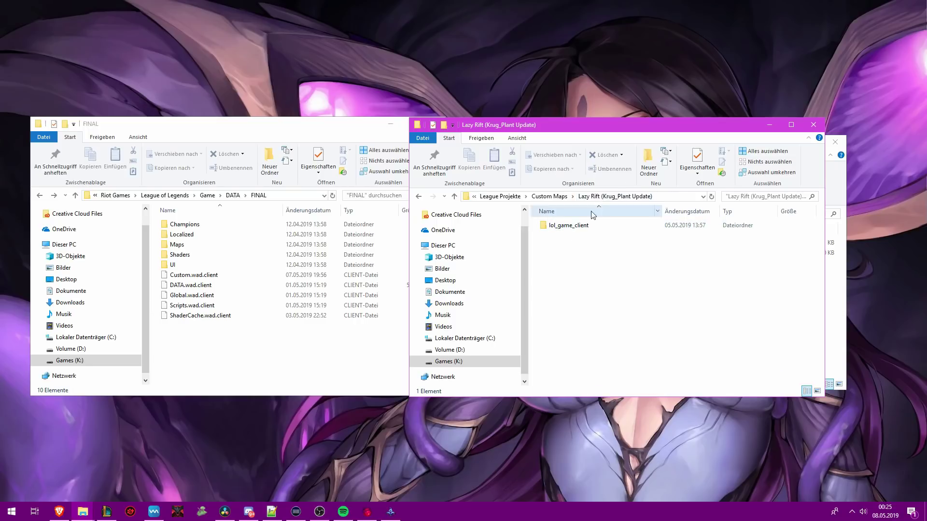
double_click(564, 227)
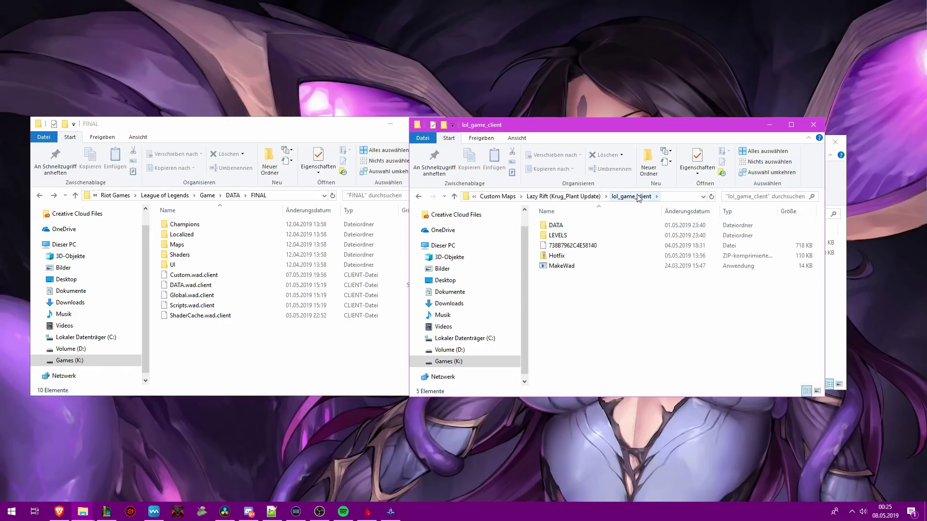
drag(566, 268, 561, 266)
ctrl+click(550, 255)
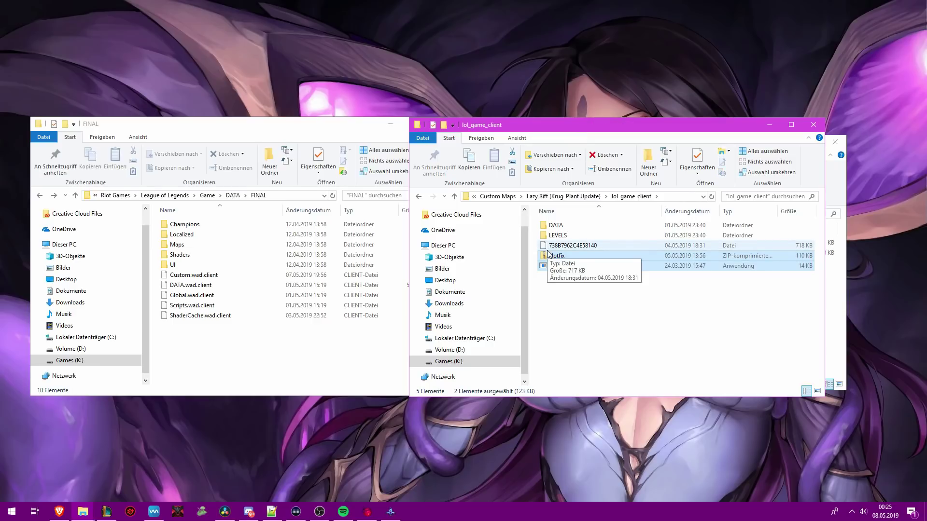
key(Delete)
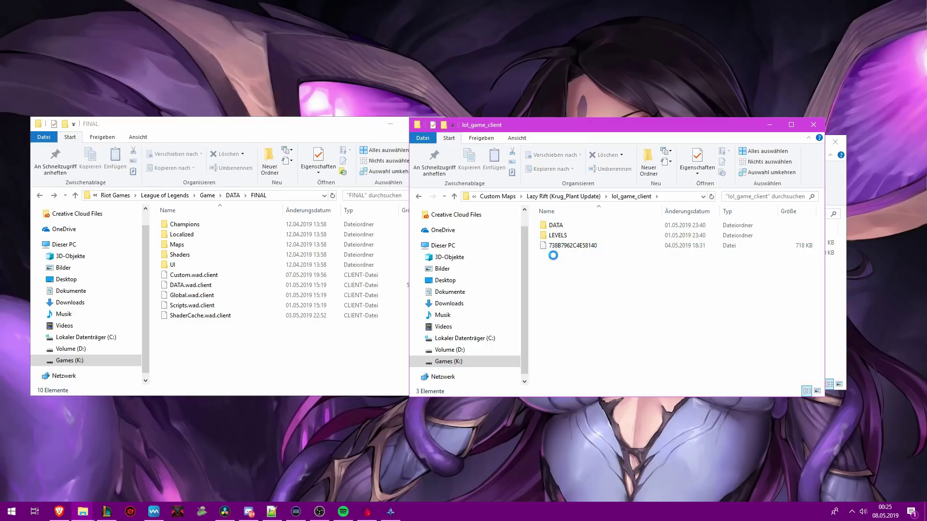
drag(533, 222, 565, 240)
click(917, 400)
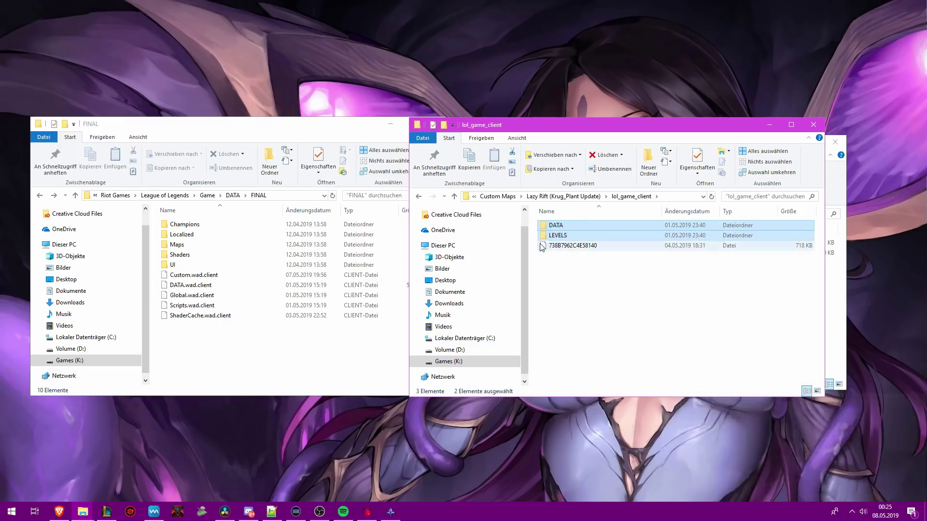
click(572, 246)
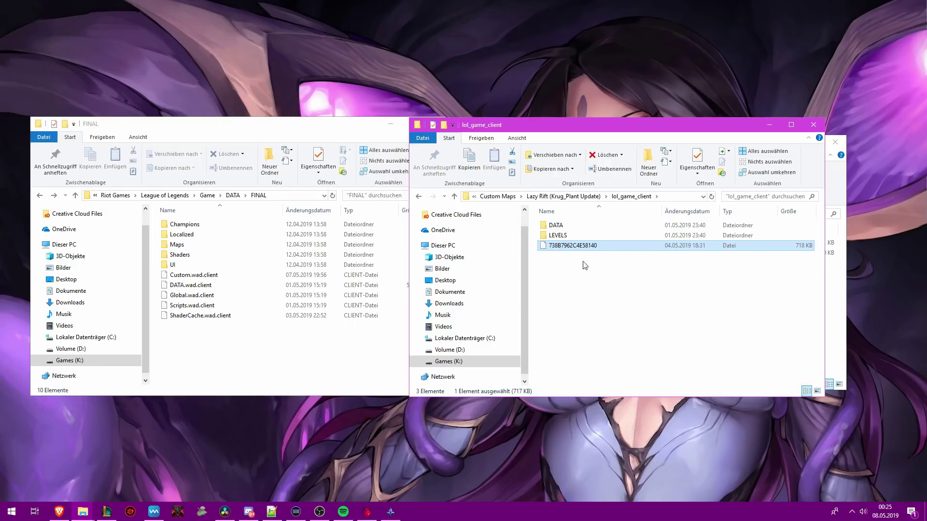
drag(592, 281, 535, 215)
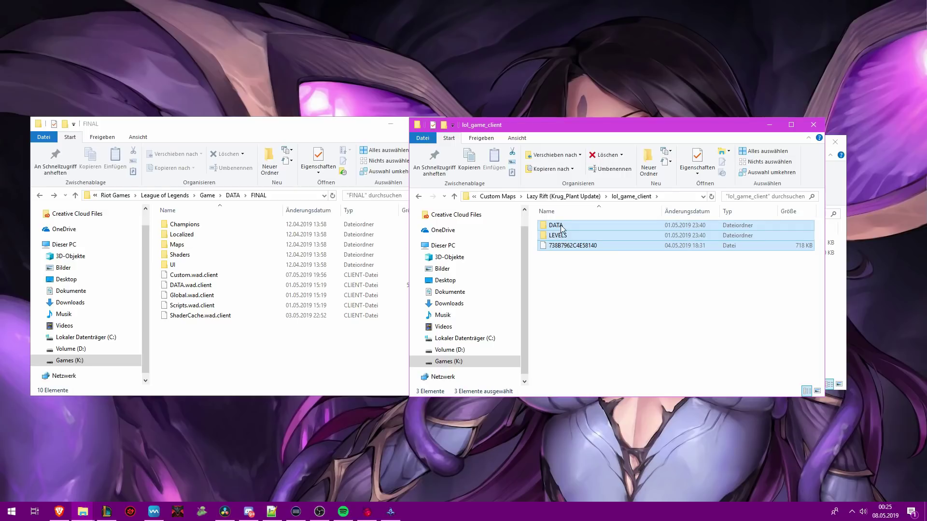
click(597, 296)
click(599, 225)
click(598, 225)
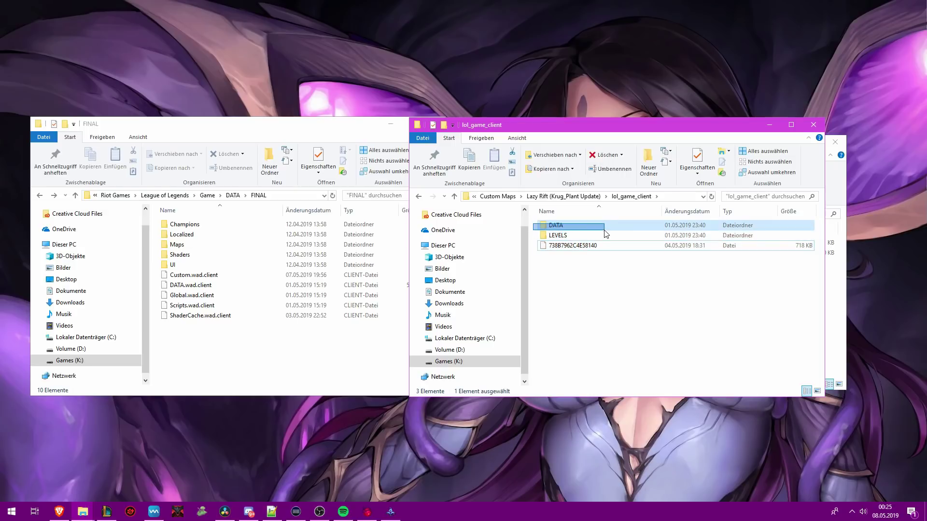
click(566, 289)
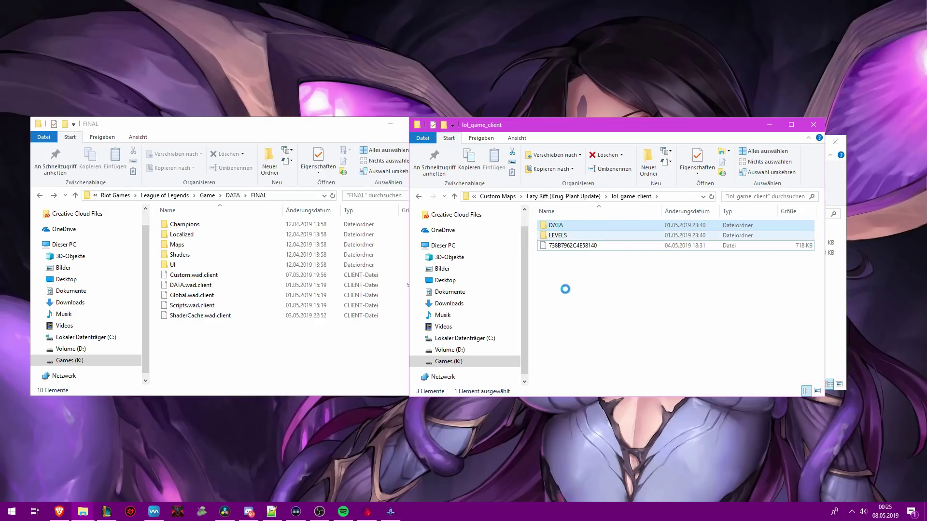
Step: Look through the LEVELS and DATA folders of the Lazy Rift map files, including the LoadingScreen folder
double_click(558, 235)
click(419, 196)
double_click(560, 225)
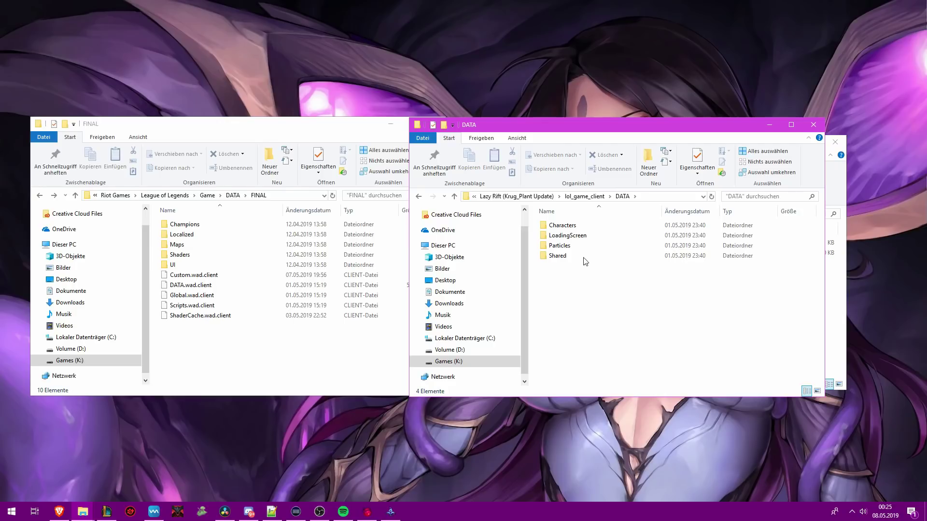
click(584, 236)
double_click(584, 236)
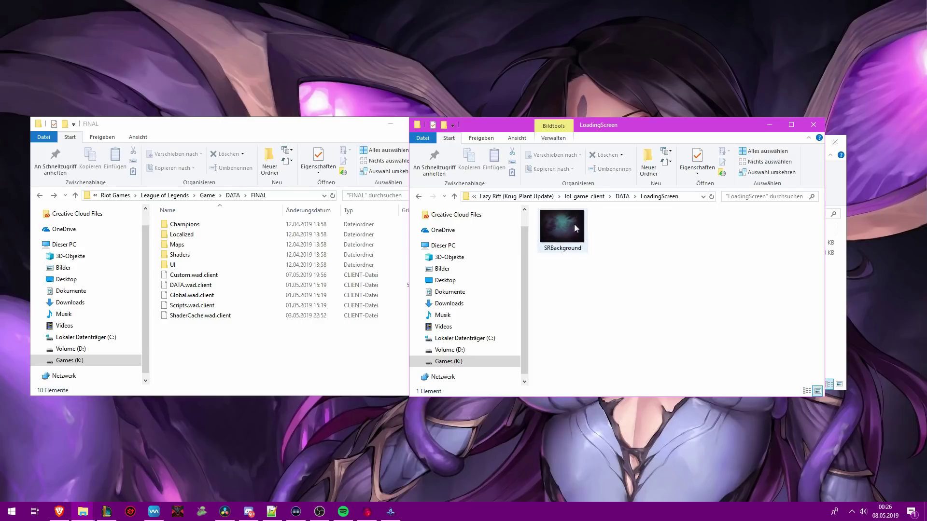
click(625, 196)
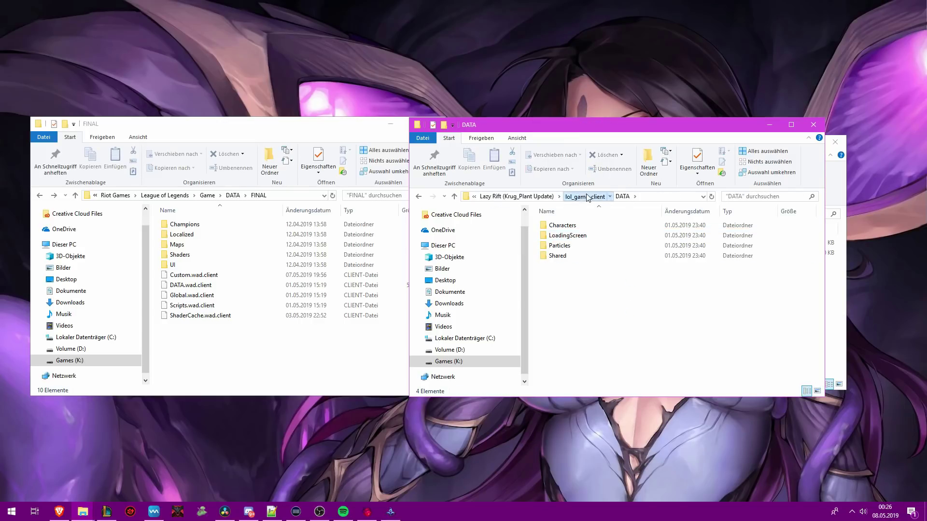
click(631, 196)
Step: Compress the DATA and LEVELS folders together with the 738B7962C4E58140 file into one ZIP archive in lol_game_client
click(571, 247)
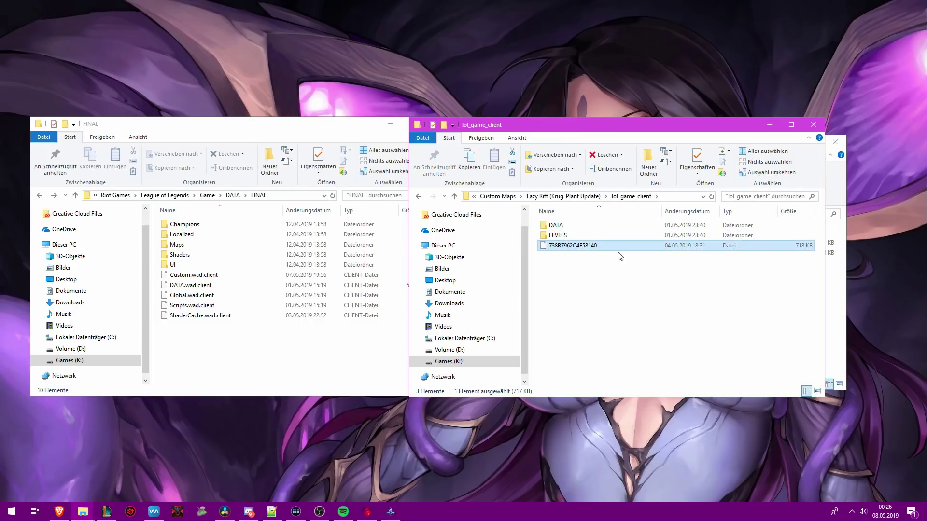
drag(618, 278, 534, 242)
click(580, 307)
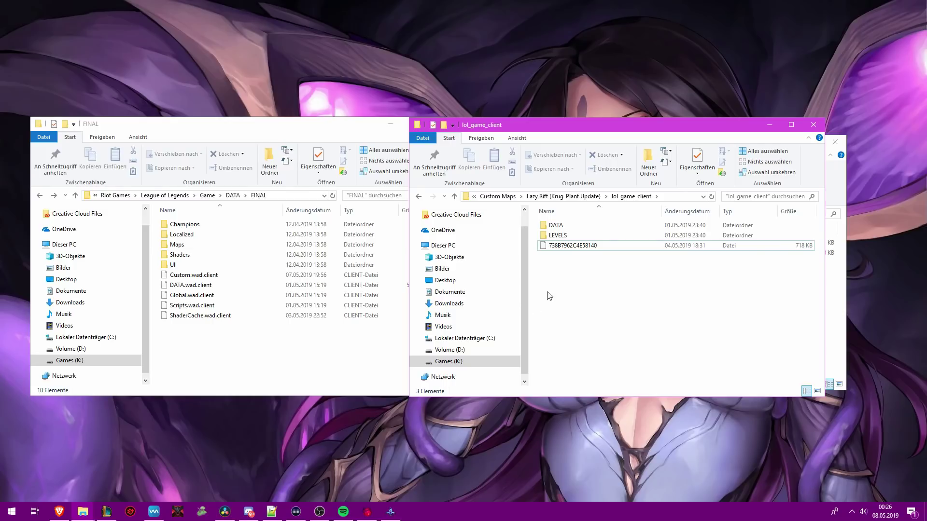
click(579, 246)
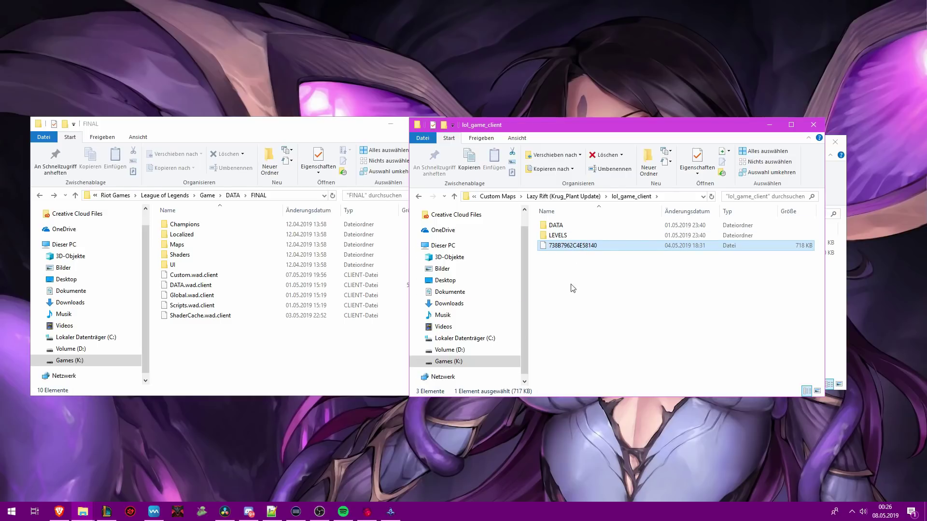
drag(587, 274, 546, 223)
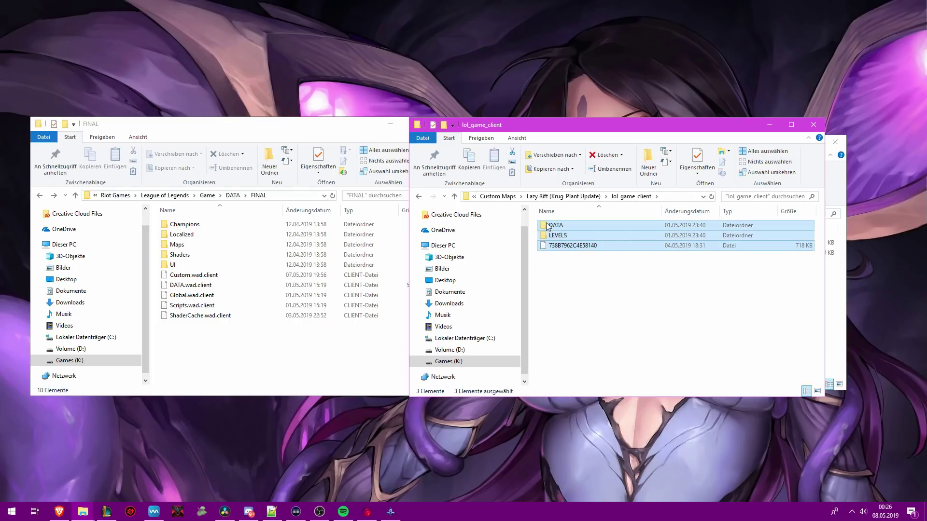
right_click(578, 235)
mouse_move(701, 401)
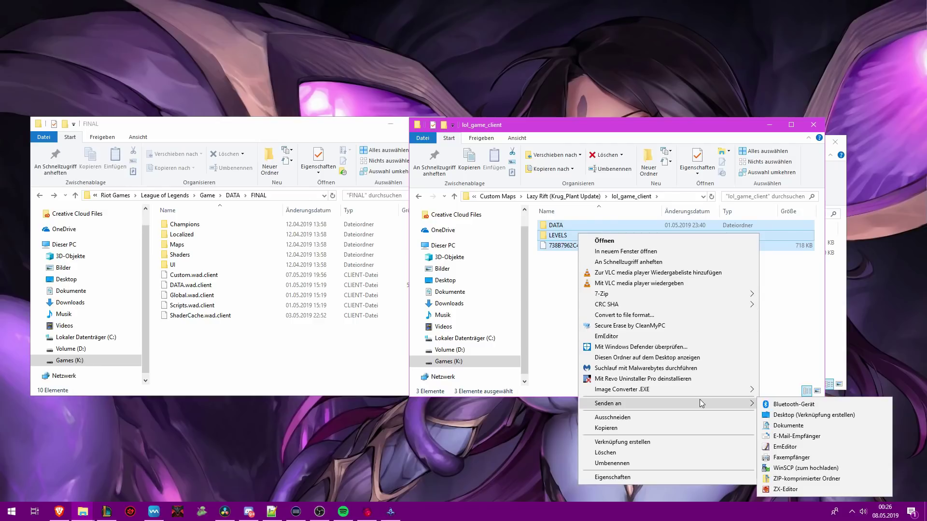
click(793, 479)
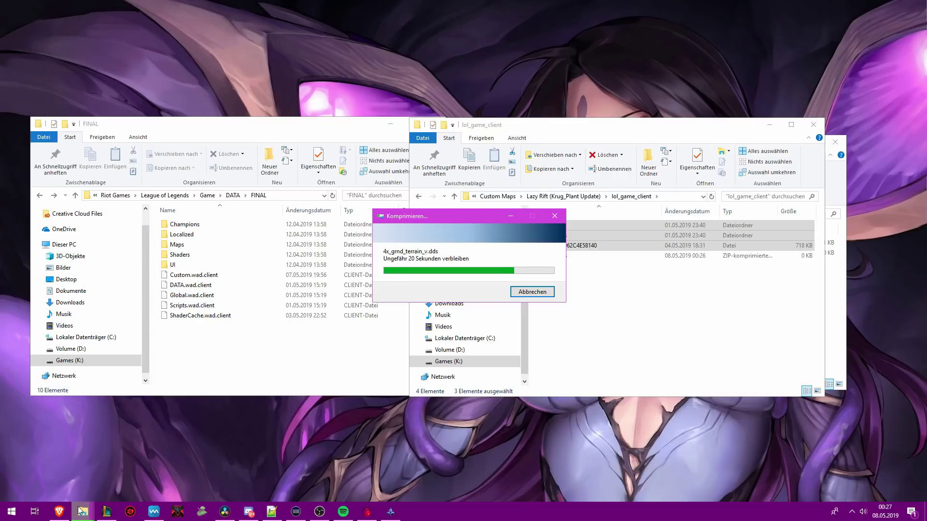
Step: Delete the old Custom2.wad.client file and Custom2 archive from MakeWad's SkinsZip folder, leaving that folder open beside lol_game_client
mouse_move(80, 510)
click(51, 466)
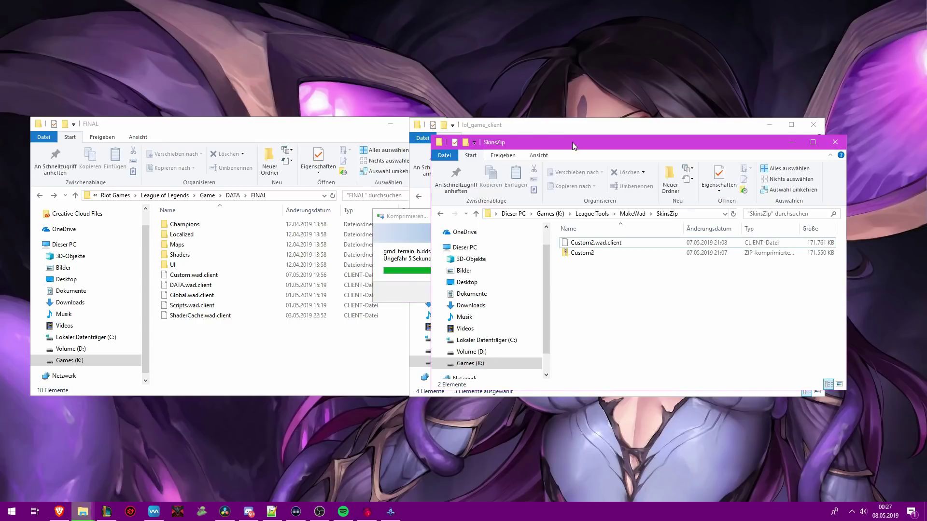
drag(574, 146, 228, 138)
drag(268, 282, 237, 234)
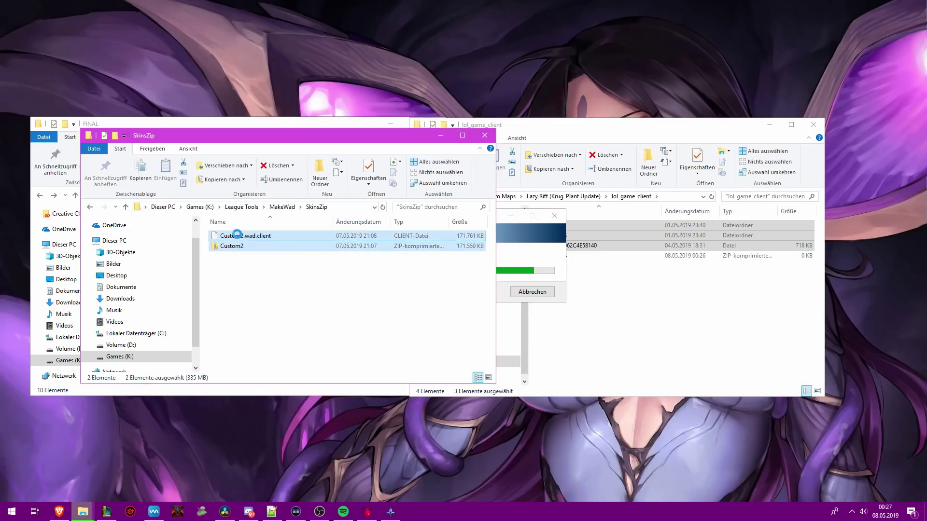
key(Delete)
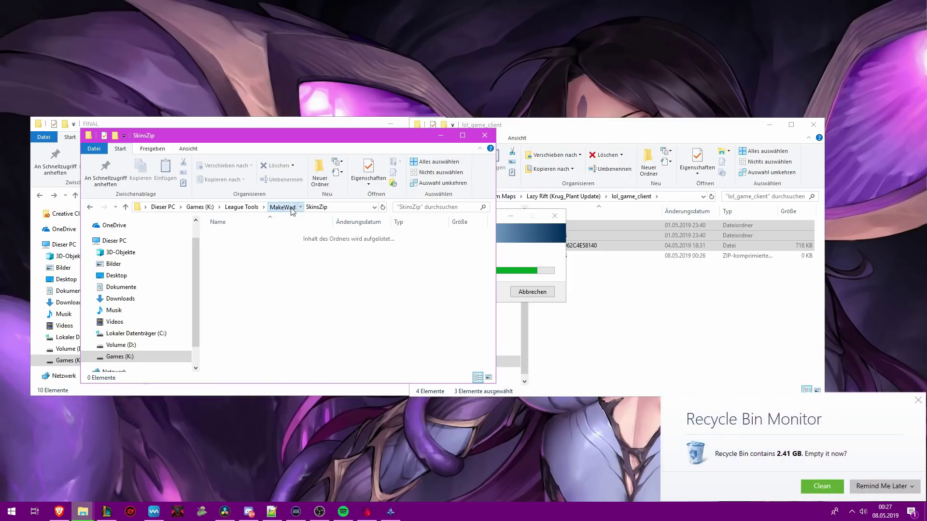
click(292, 209)
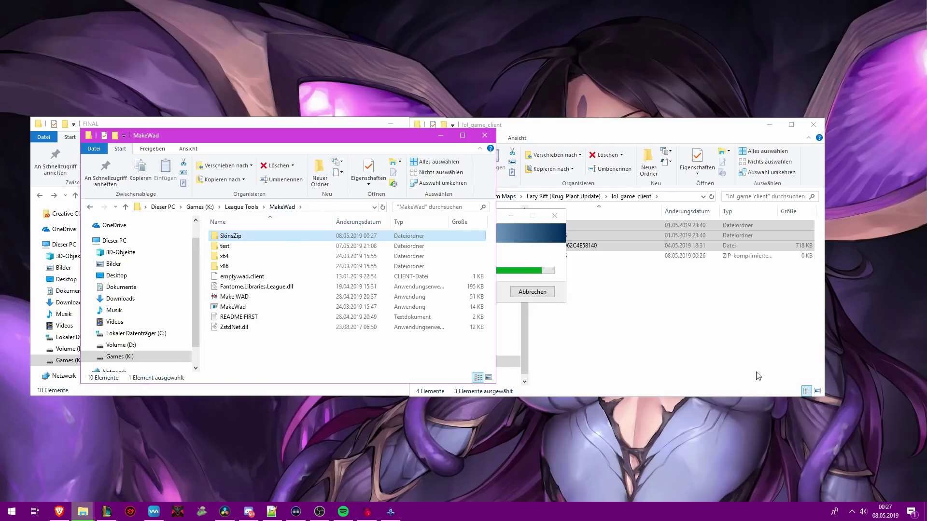
double_click(213, 236)
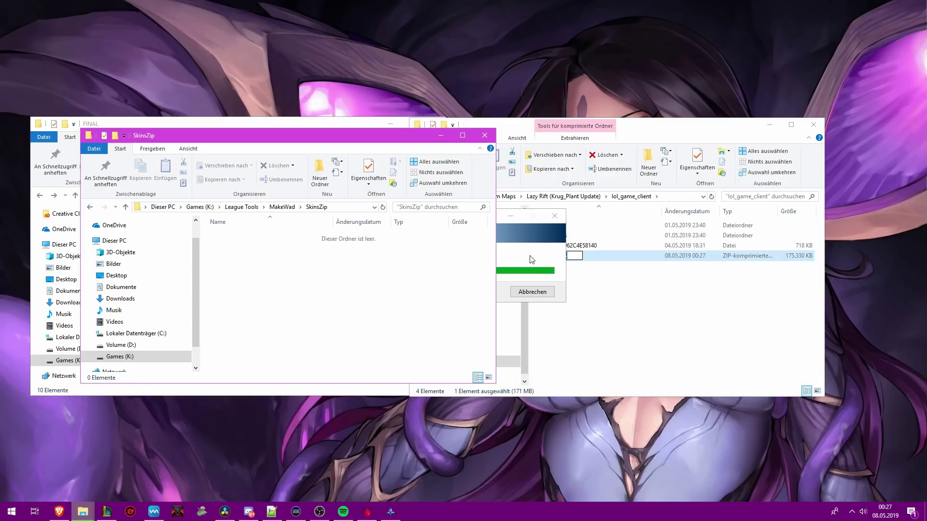
Step: Name the new map archive Custom2 and move it from lol_game_client into the SkinsZip folder
text(C)
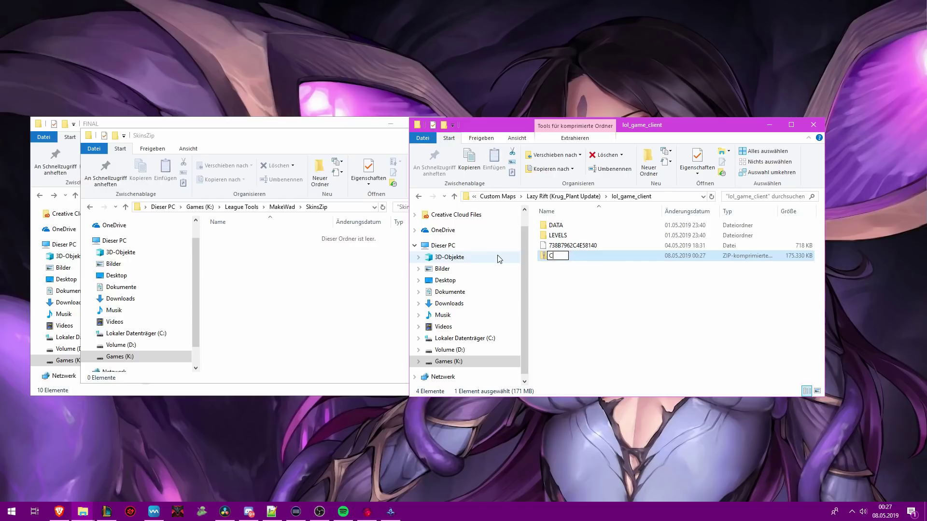
text(ustom2)
key(Return)
click(611, 323)
drag(571, 259, 337, 292)
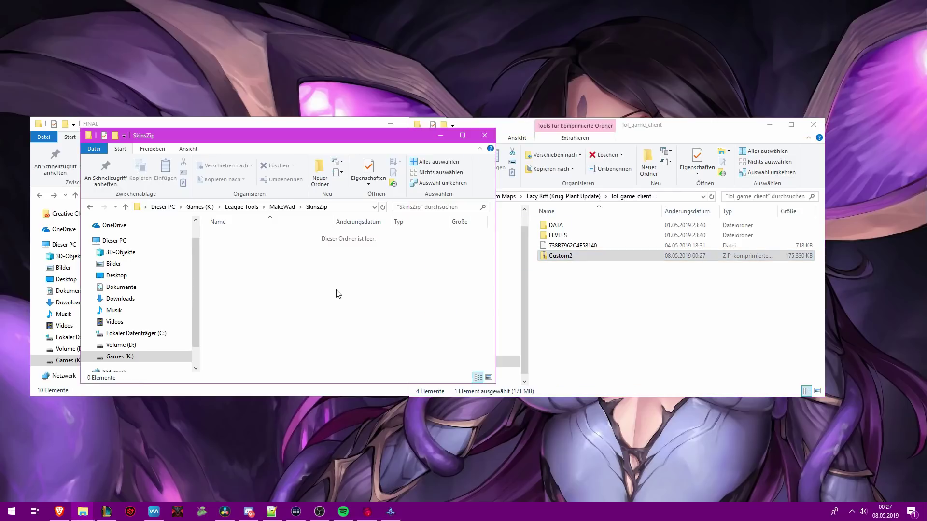
Step: Run the MakeWad application from the MakeWad folder to pack the Custom2 archive, and minimize the lol_game_client window
click(289, 207)
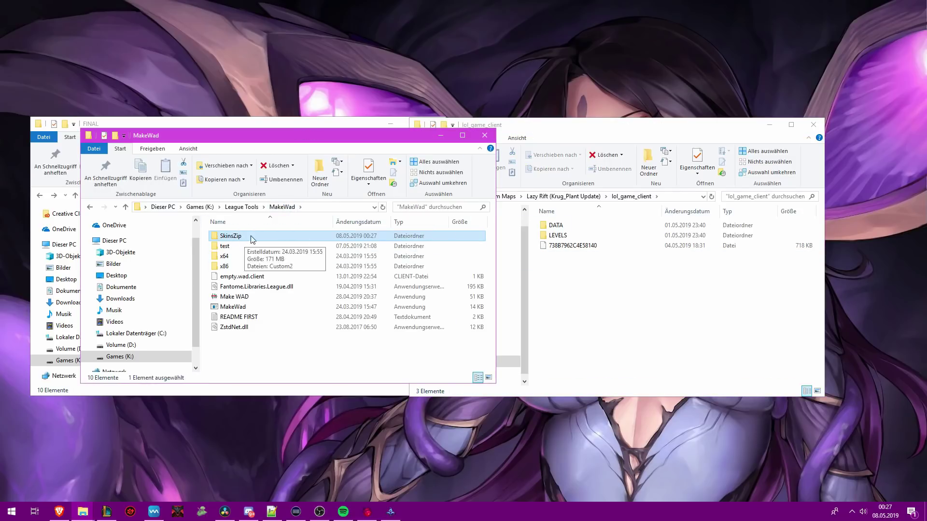
click(227, 308)
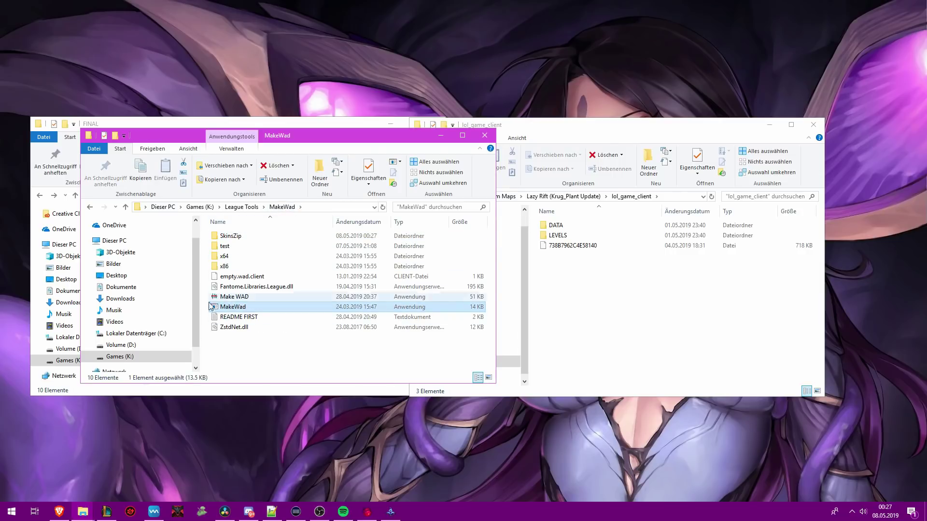
double_click(243, 309)
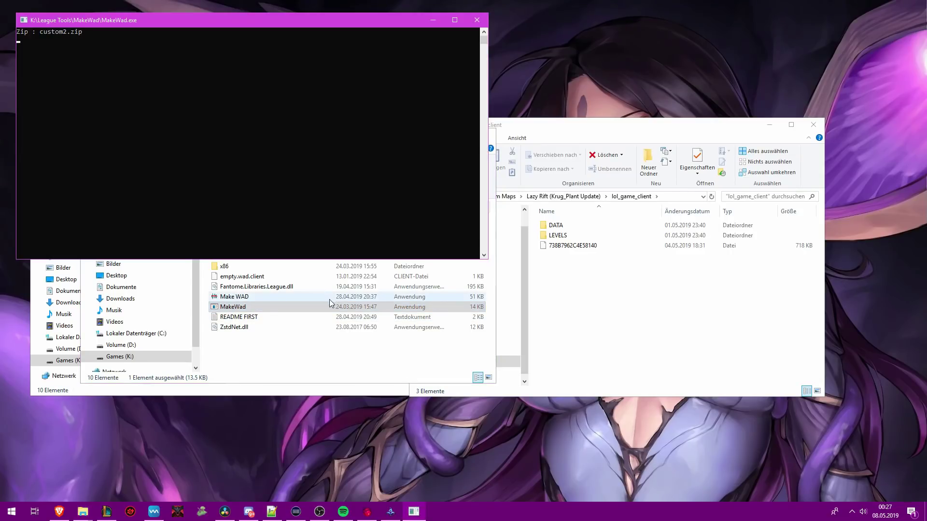
click(638, 307)
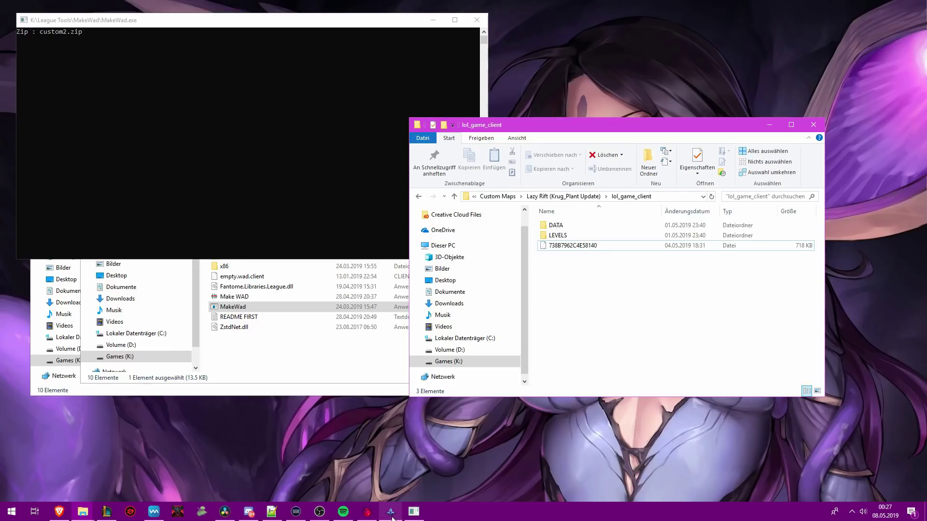
mouse_move(411, 516)
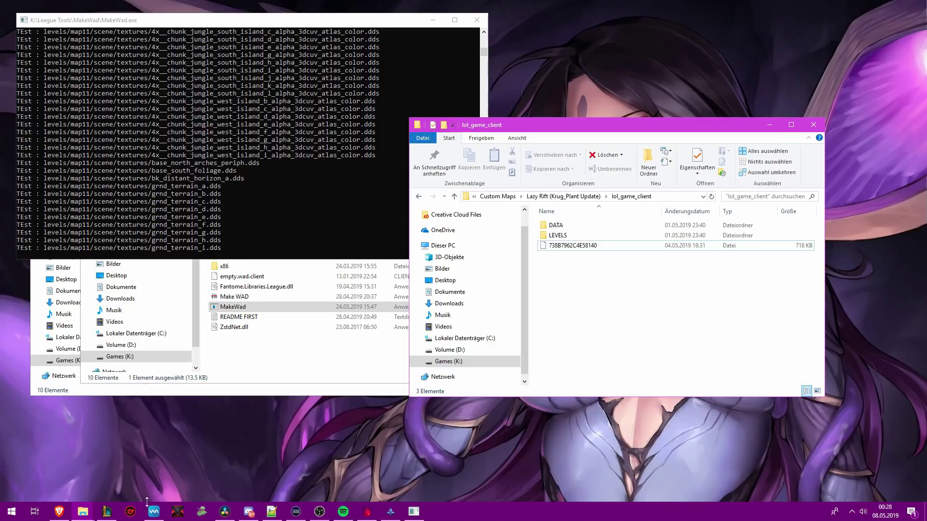
click(767, 127)
Step: Launch LOL SKIN from the desktop and place the MakeWad folder window beside the FINAL folder window
double_click(885, 120)
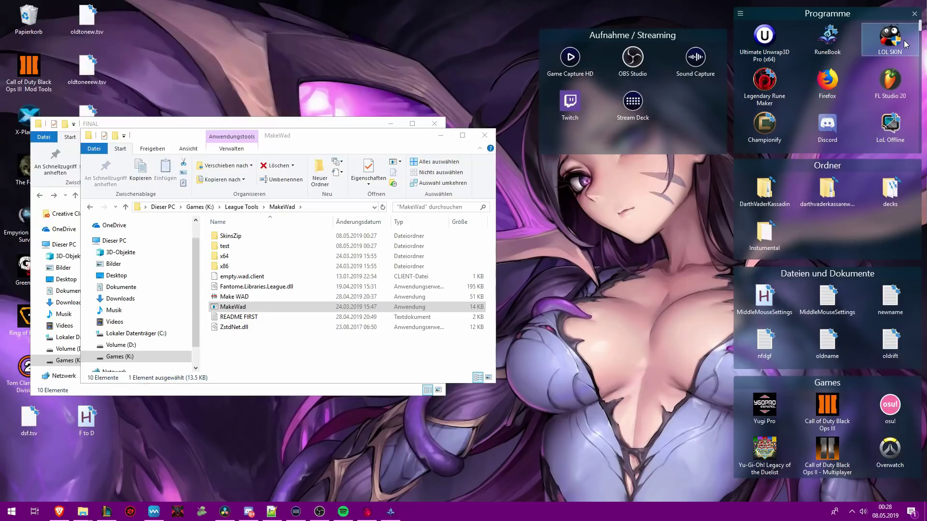
double_click(885, 47)
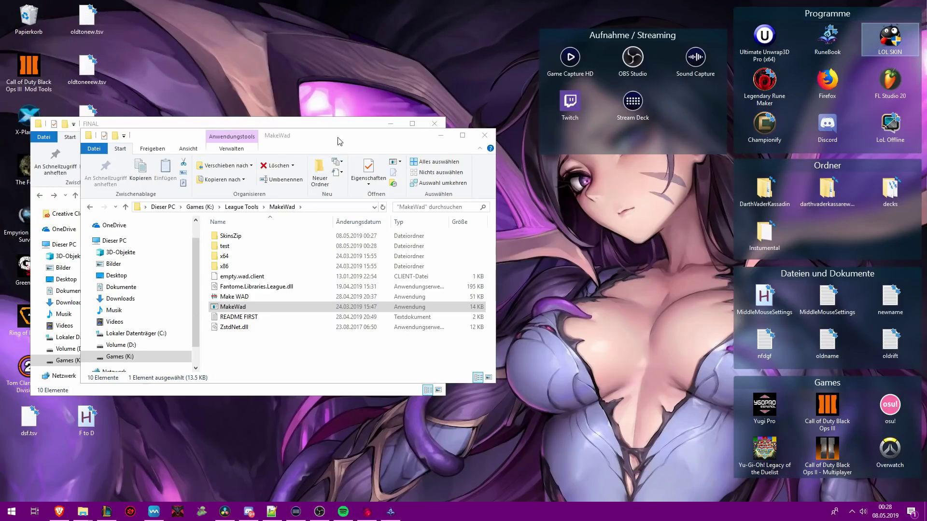
click(468, 134)
drag(468, 134, 703, 126)
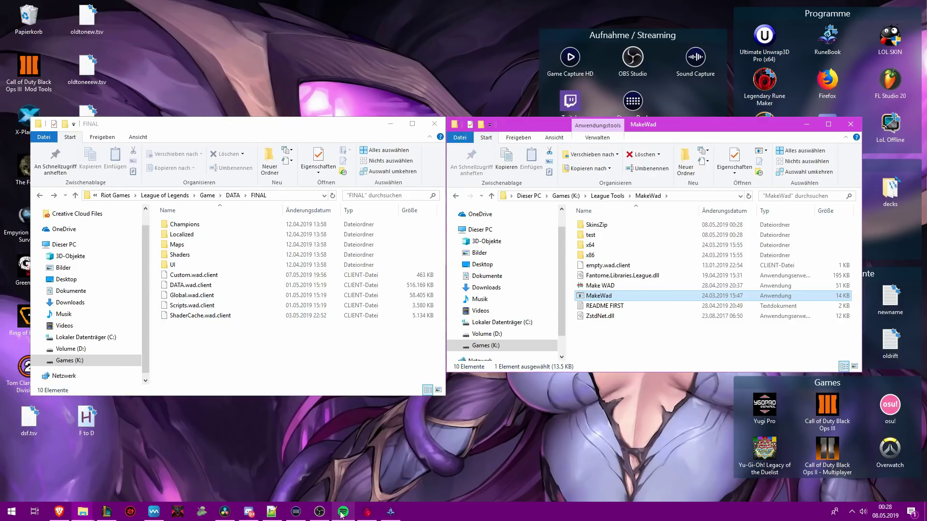
click(318, 513)
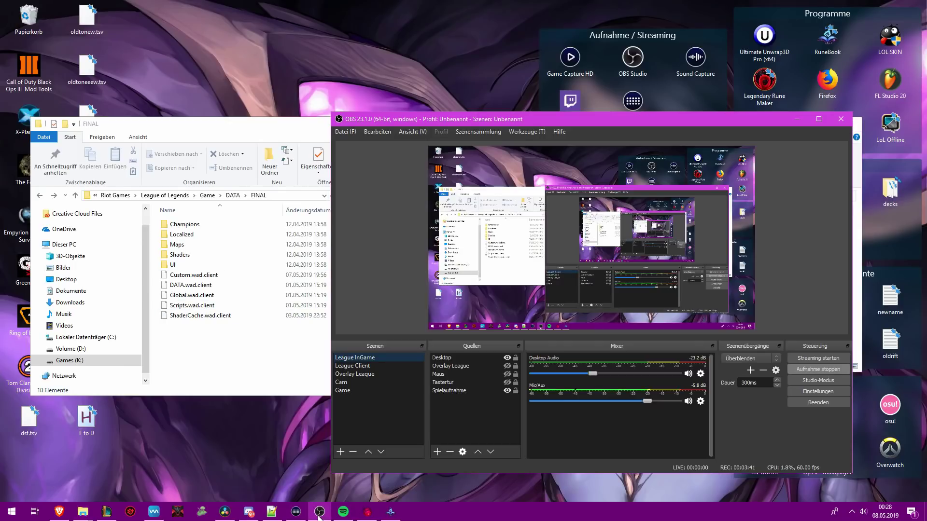
drag(595, 119, 487, 120)
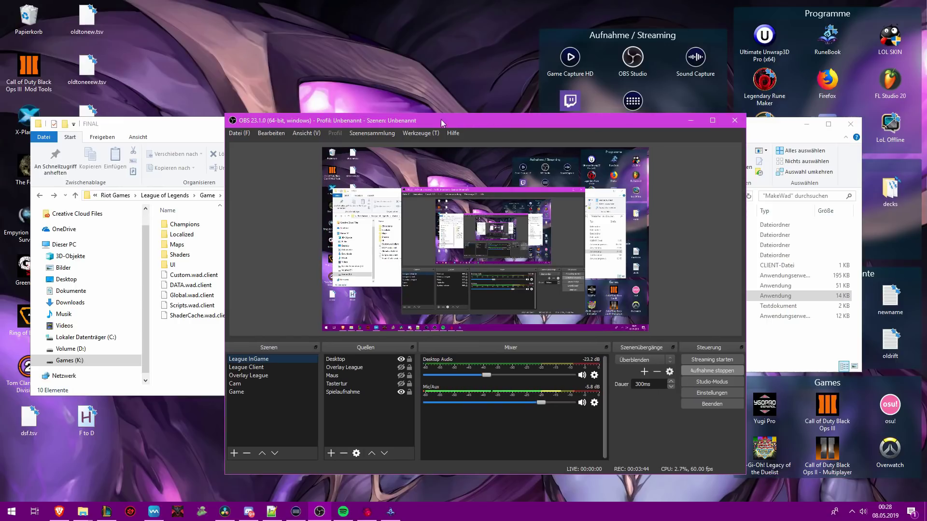
click(887, 39)
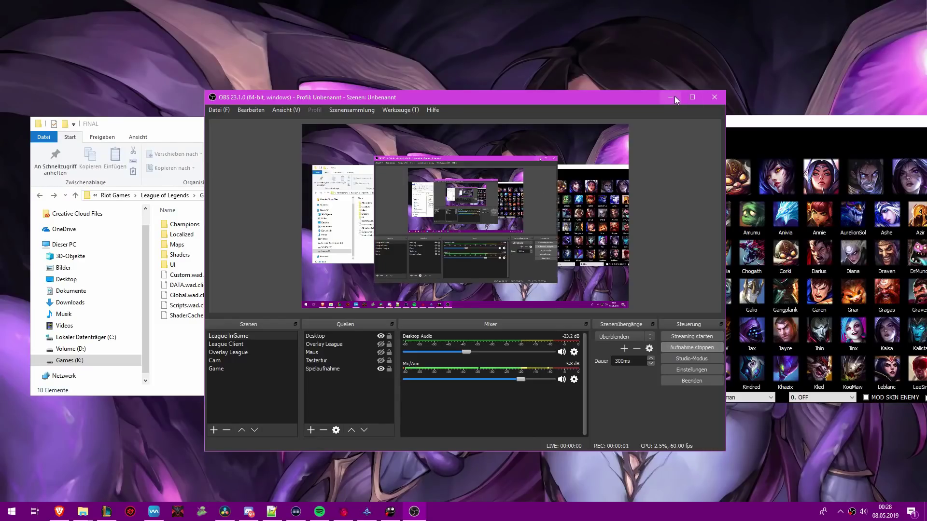
click(674, 96)
Step: Activate the Mystic Rift map skin in LOL SKIN and minimize the LOL SKIN window
drag(660, 127, 288, 92)
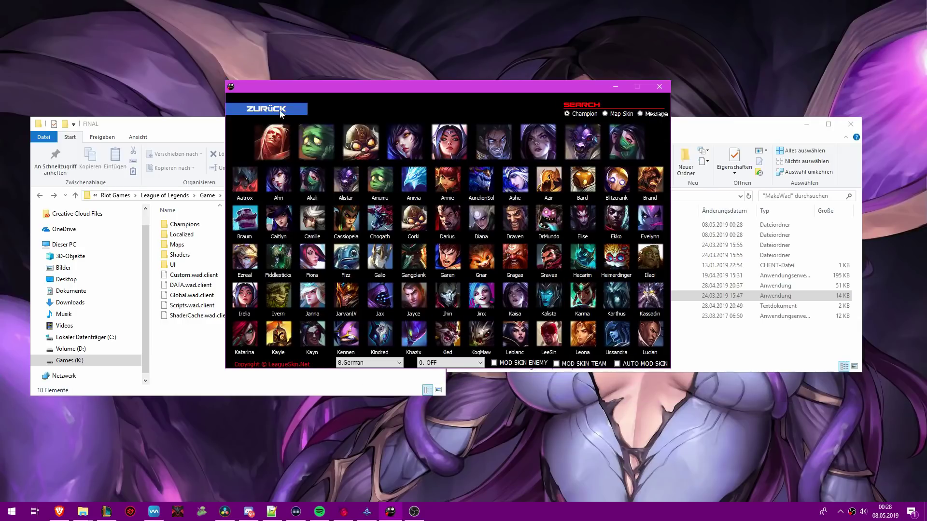
click(605, 114)
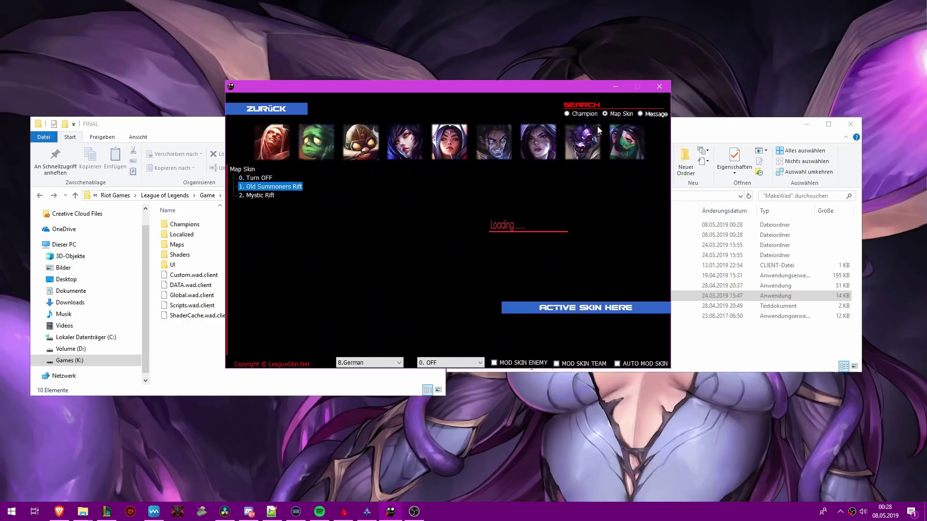
click(257, 196)
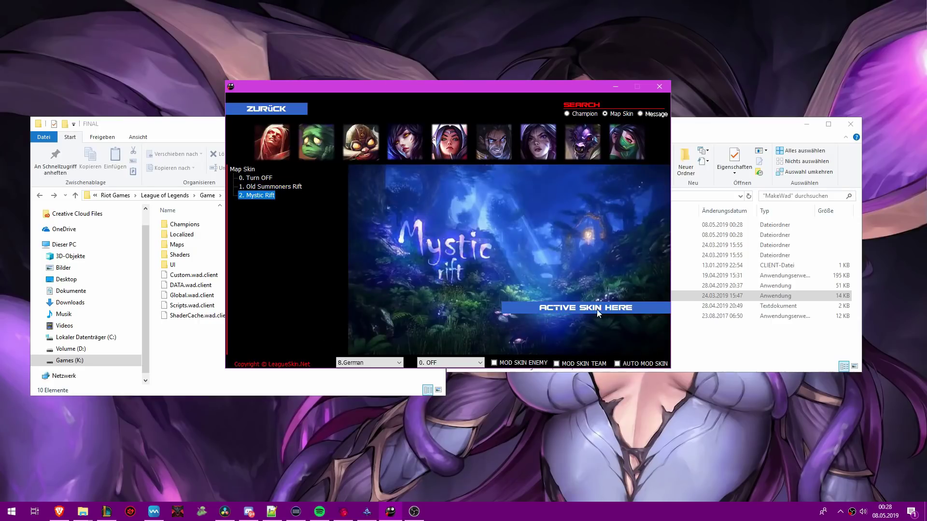
click(596, 309)
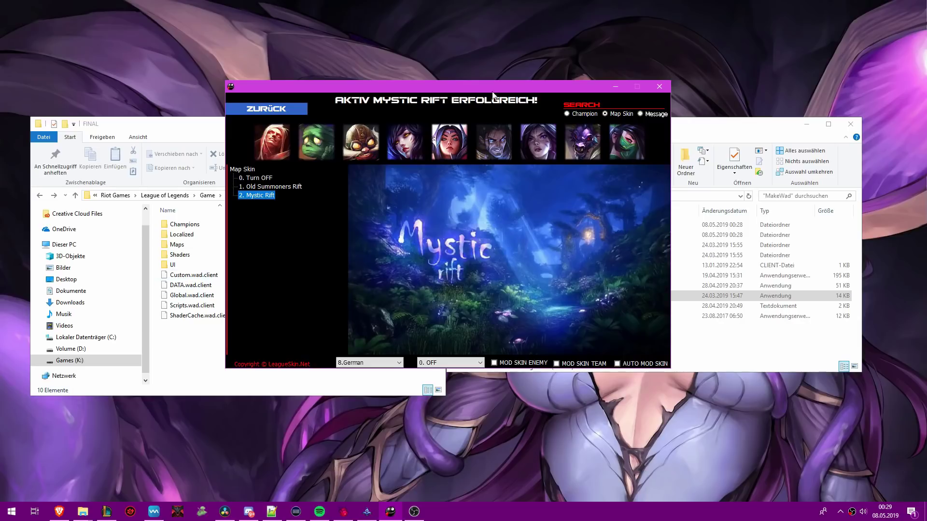
click(608, 86)
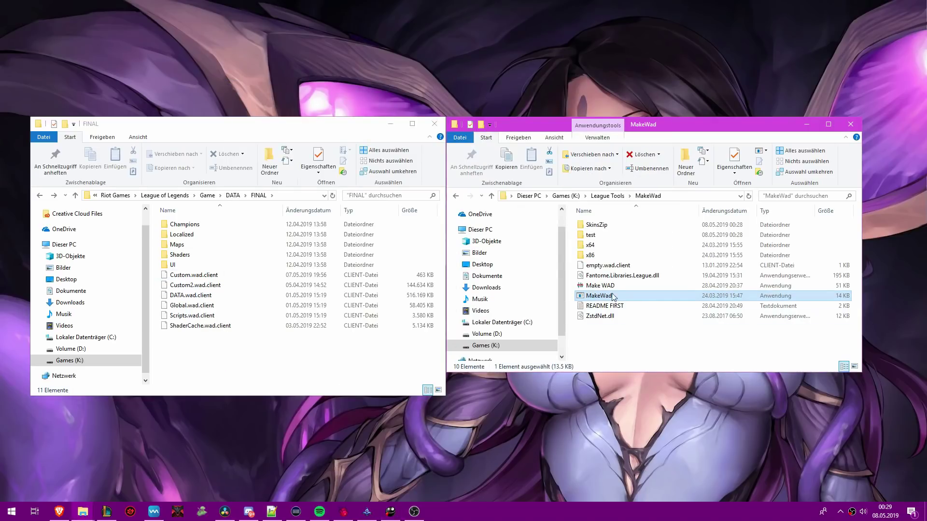
Step: Copy Custom2.wad.client from MakeWad's SkinsZip folder into the game's FINAL folder, replacing the existing file
double_click(596, 225)
click(596, 226)
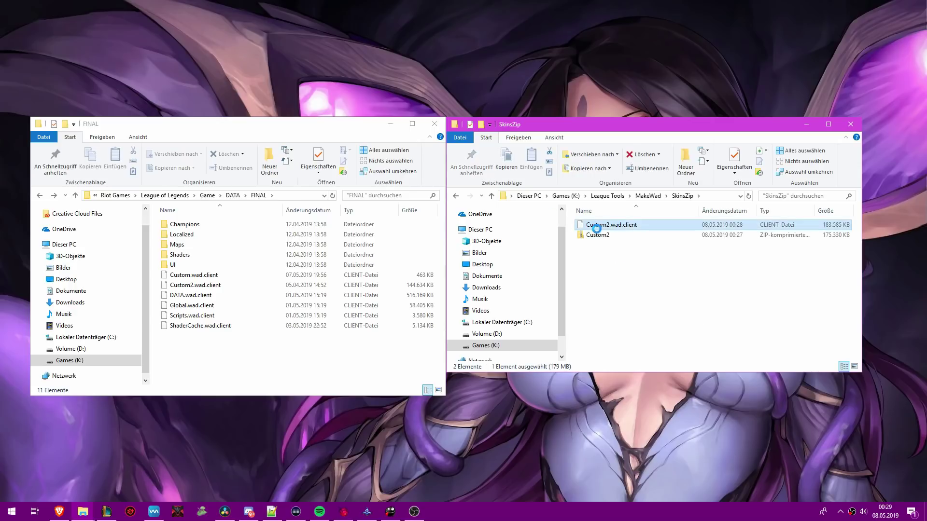
key(ctrl+c)
click(269, 365)
key(ctrl+v)
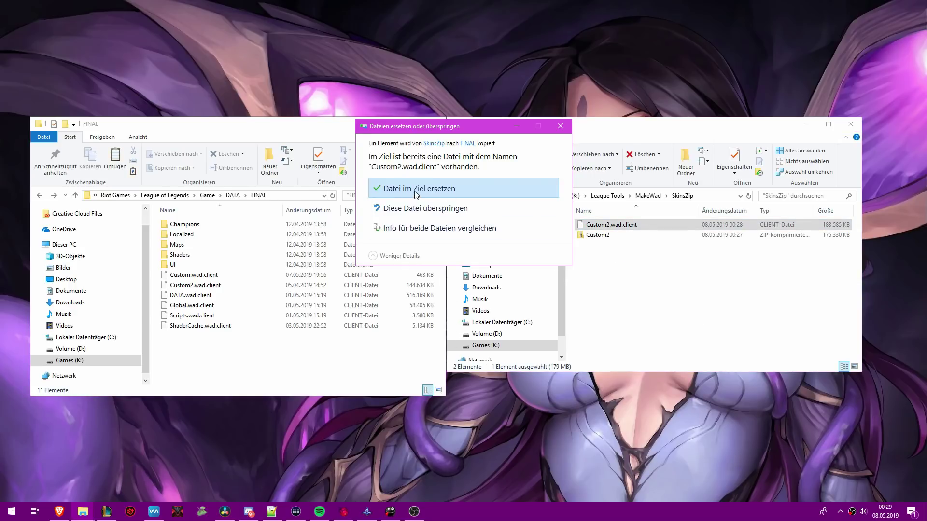
click(412, 191)
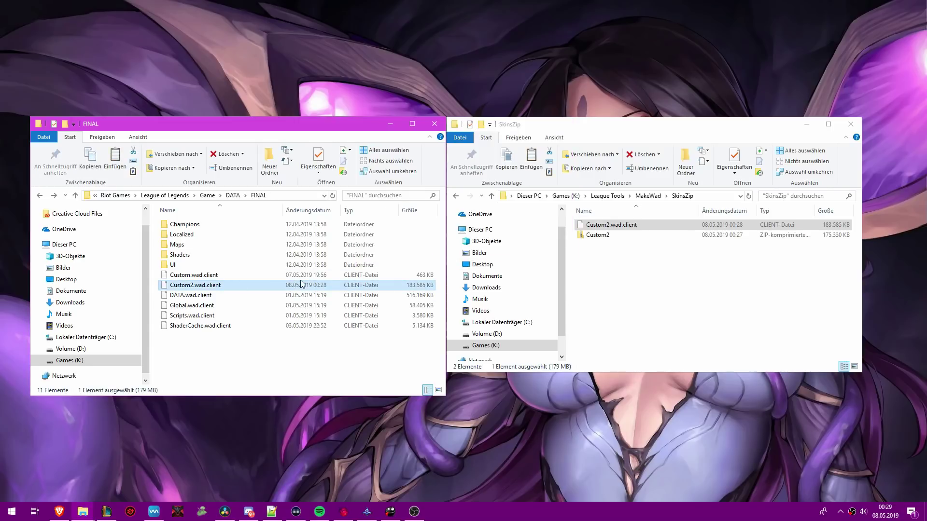
click(305, 386)
Step: Switch to the League of Legends client and create a 5v5 Blind Pick custom game on Summoner's Rift, entering a game password
key(alt+Tab)
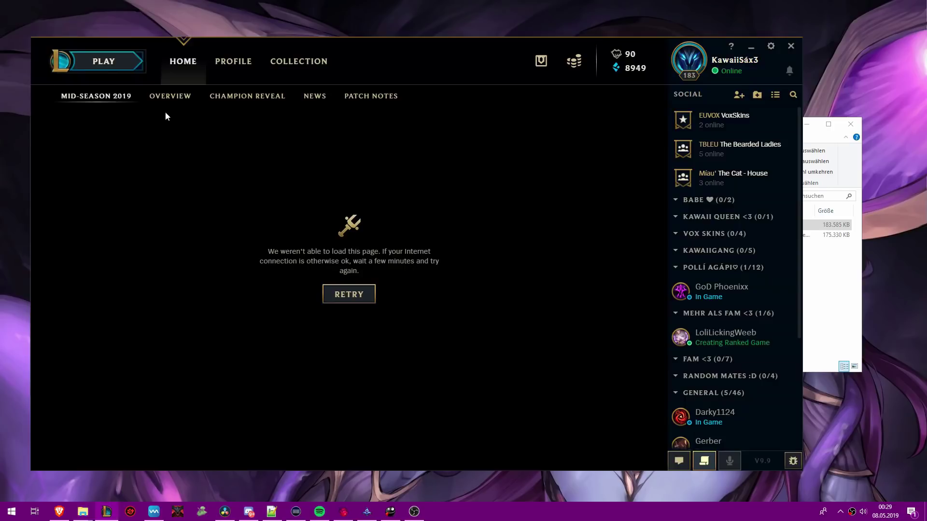
click(134, 72)
click(278, 97)
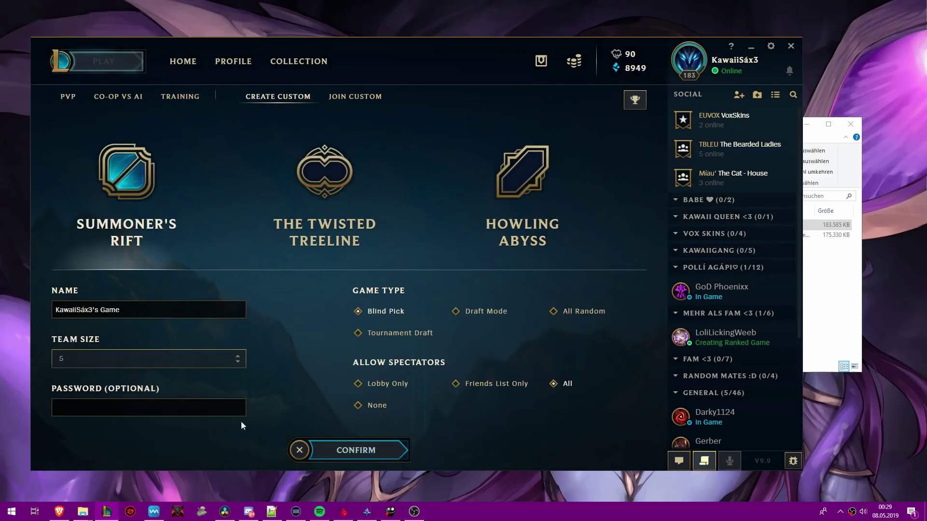
click(237, 410)
text(123)
click(356, 450)
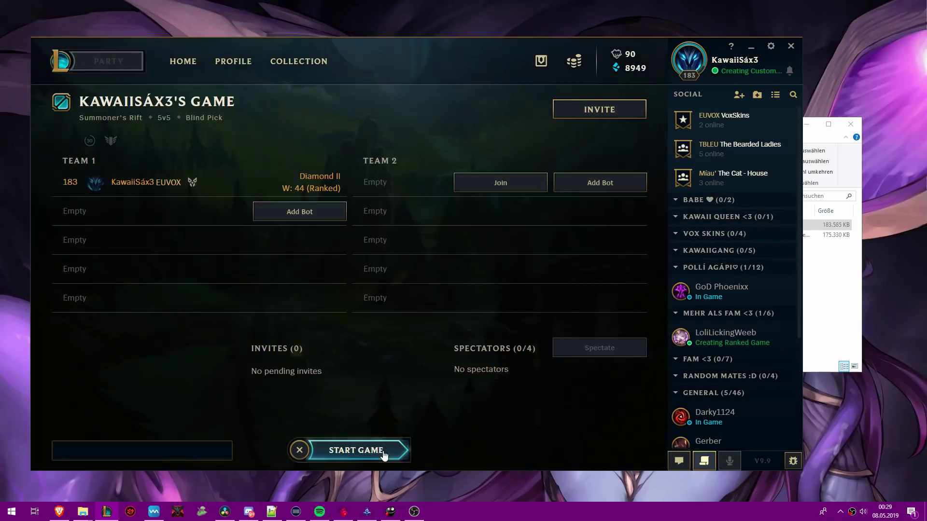
Step: Start the custom game and lock in Amumu as the champion
click(383, 453)
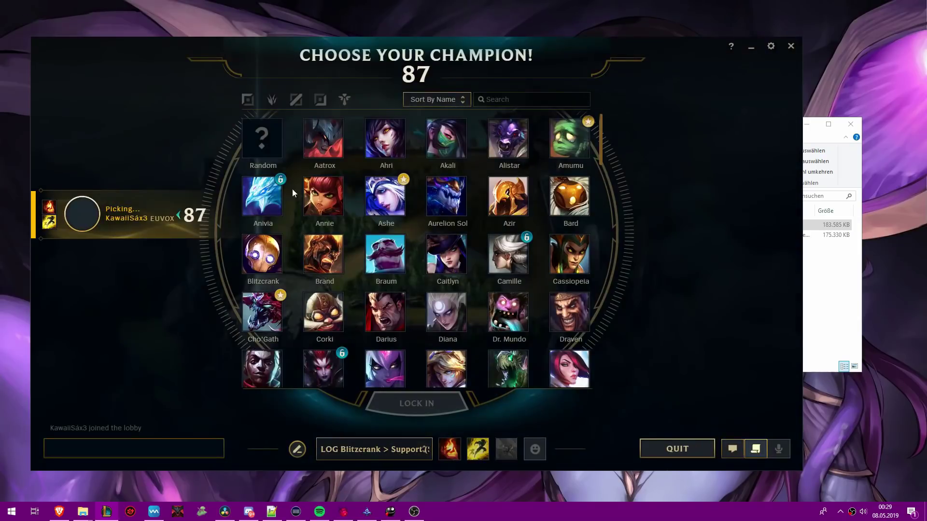
click(572, 136)
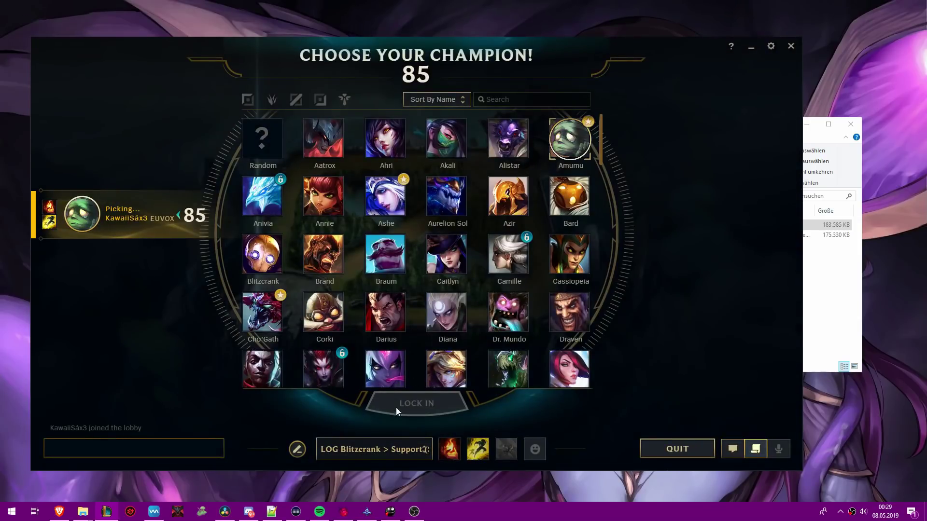
click(396, 408)
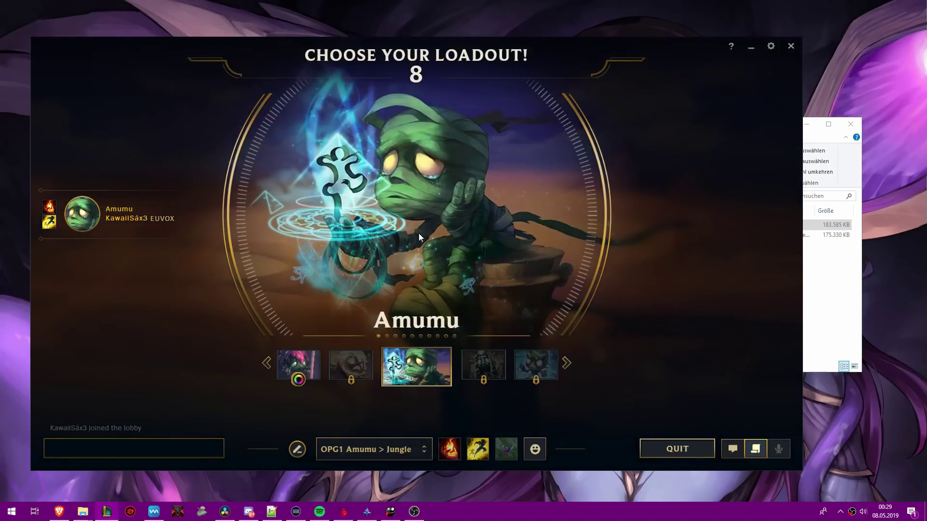